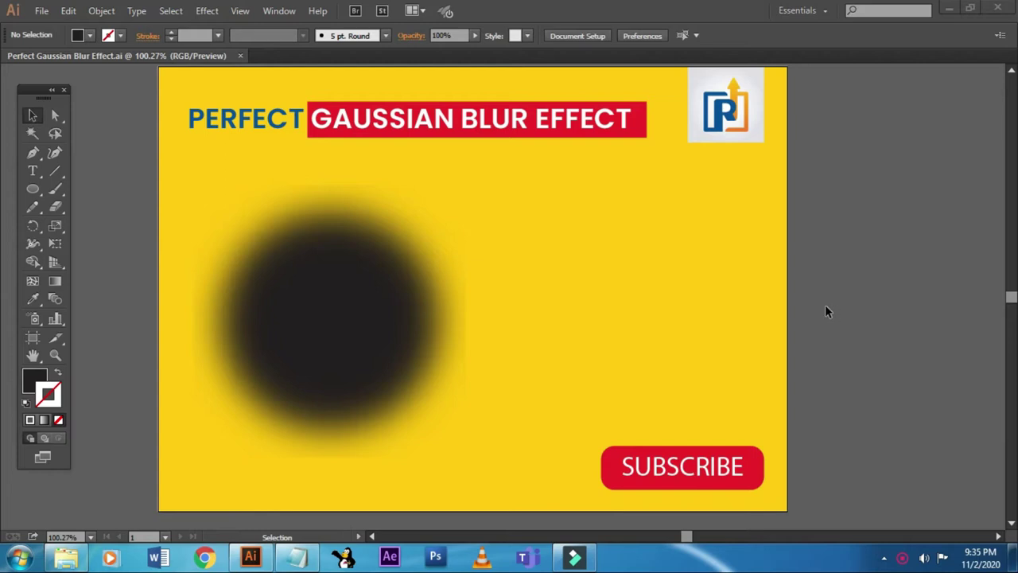
Zoom in to about 225% on the blurred circle's upper-left edge to inspect its fade.
left_click(831, 368)
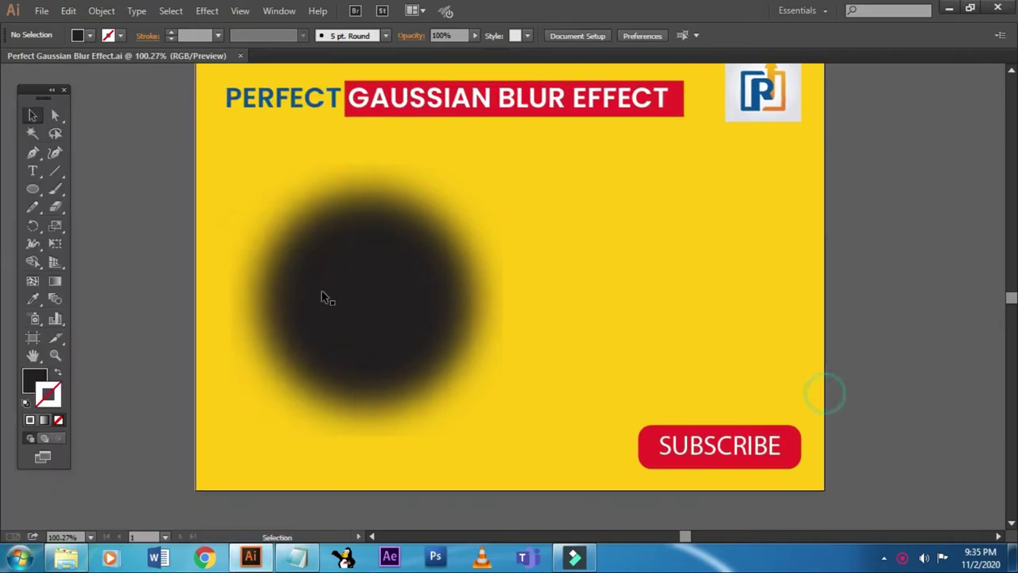
left_click_drag(189, 141, 653, 446)
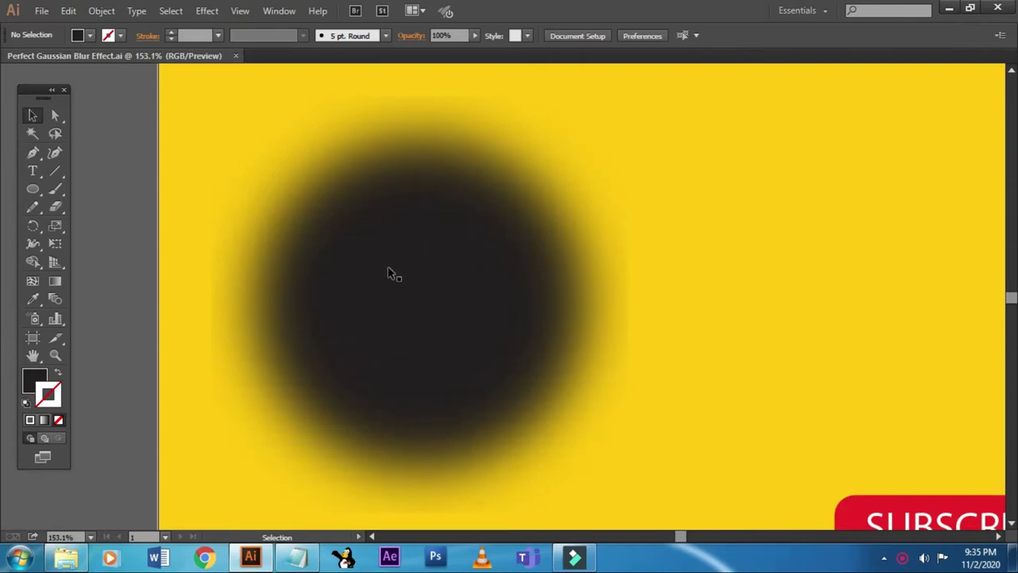
left_click_drag(191, 125, 636, 336)
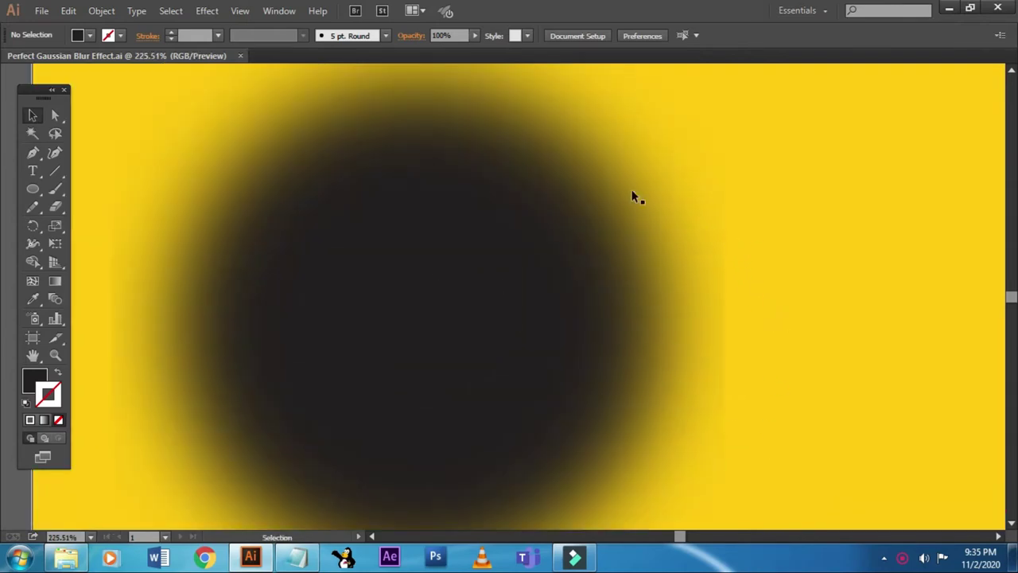
left_click(33, 188)
left_click_drag(623, 152, 840, 517)
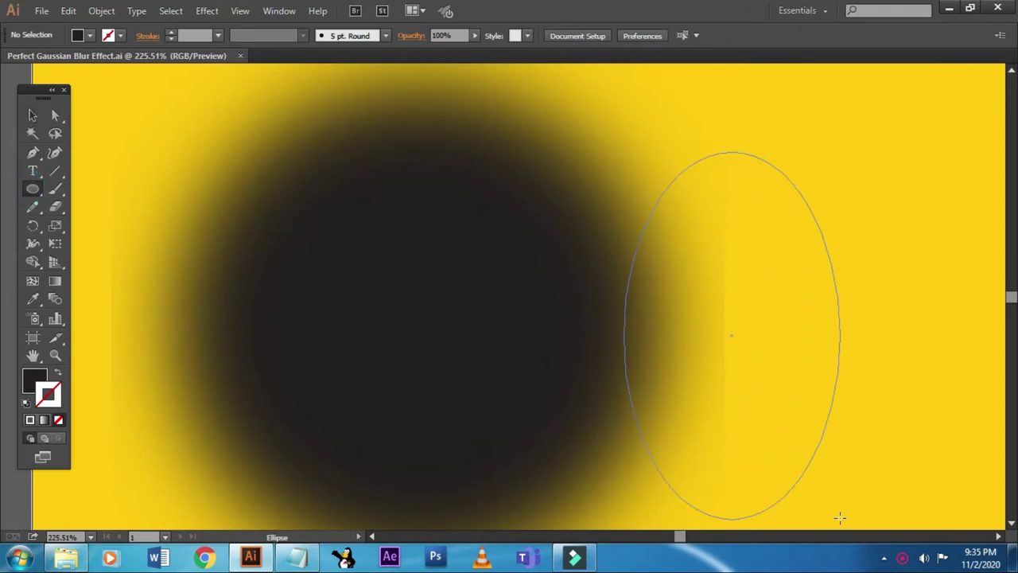
left_click(33, 115)
left_click(58, 372)
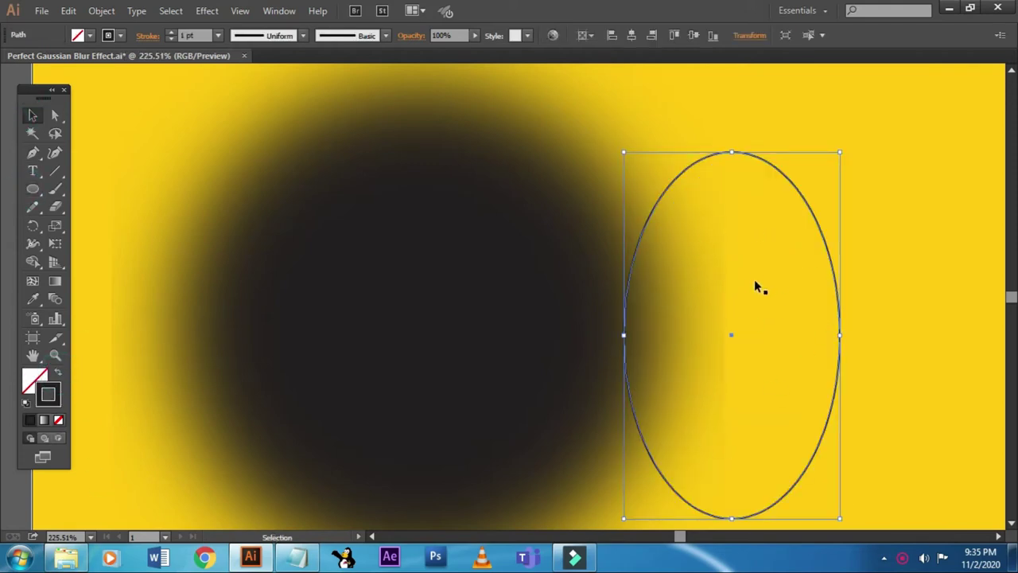
key("ctrl+minus")
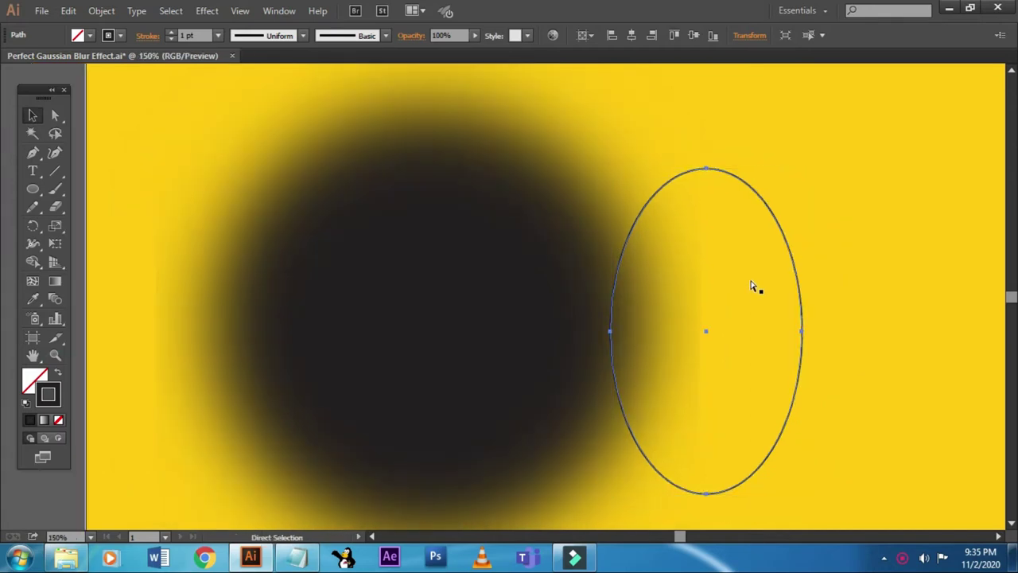
key("ctrl+minus")
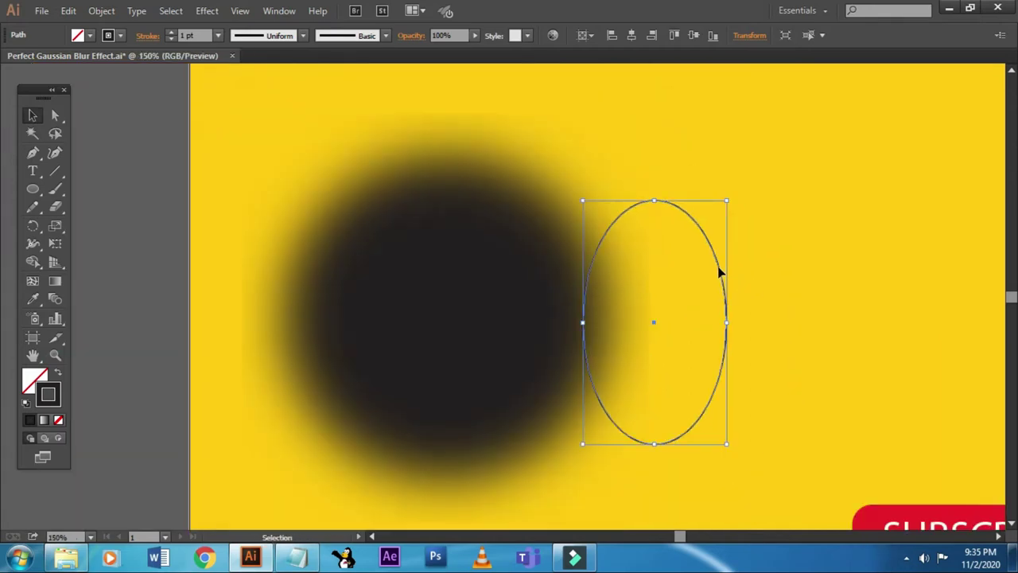
key("Delete")
left_click_drag(250, 96, 572, 213)
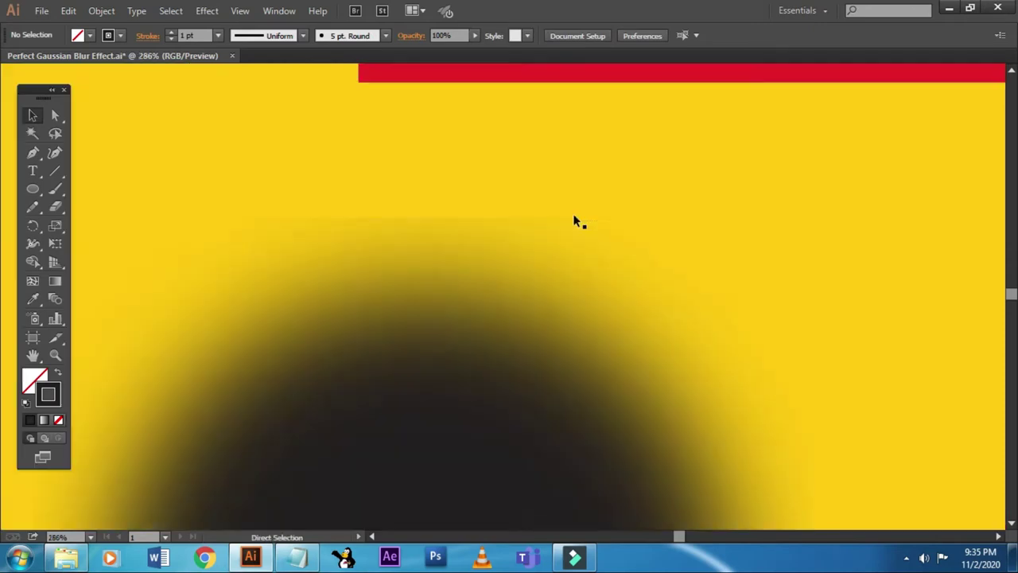
left_click_drag(543, 352, 381, 265)
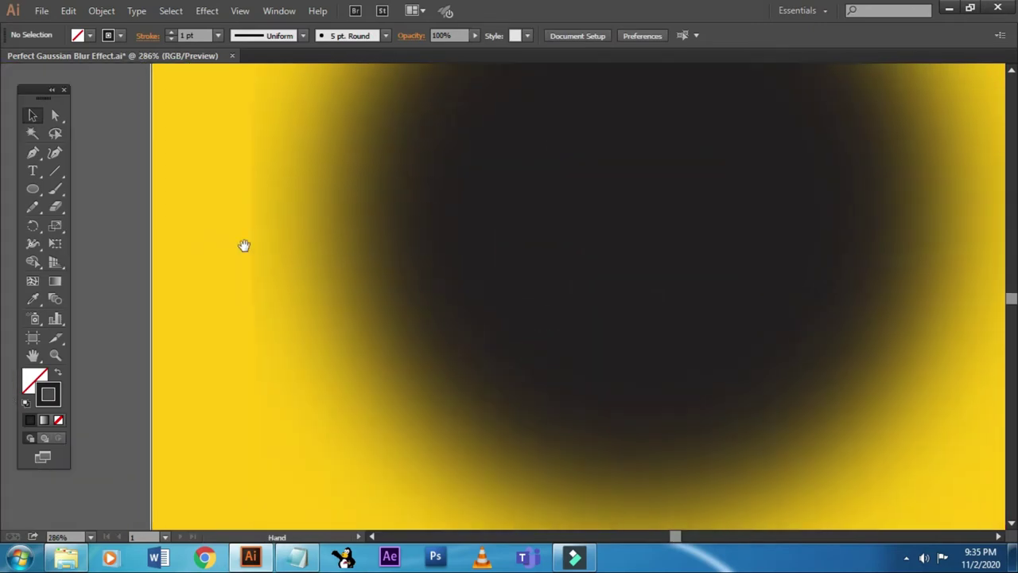
scroll(634, 434, "down", 5)
scroll(597, 366, "down", 3)
key("ctrl+0")
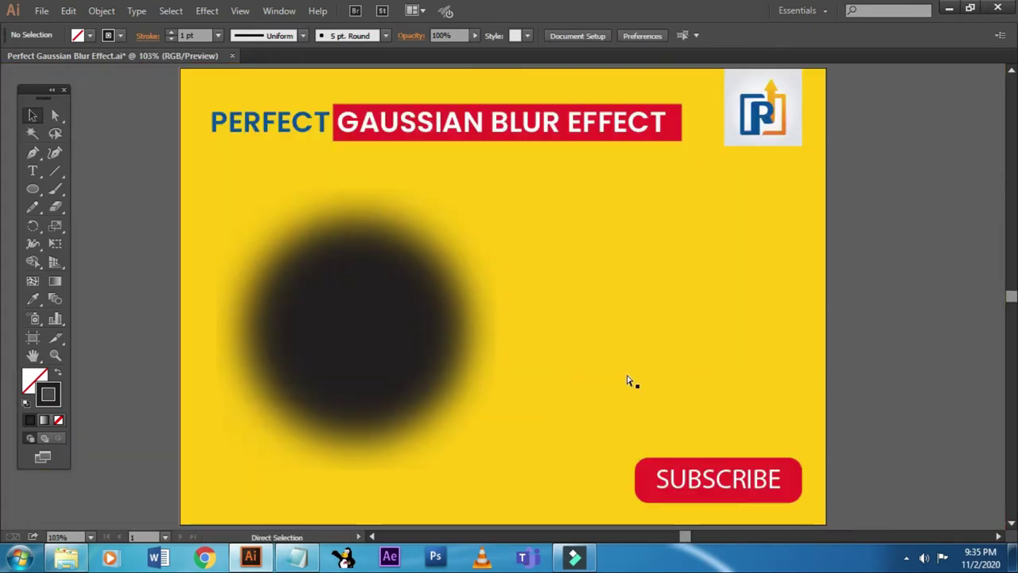
key("z")
left_click_drag(167, 155, 586, 482)
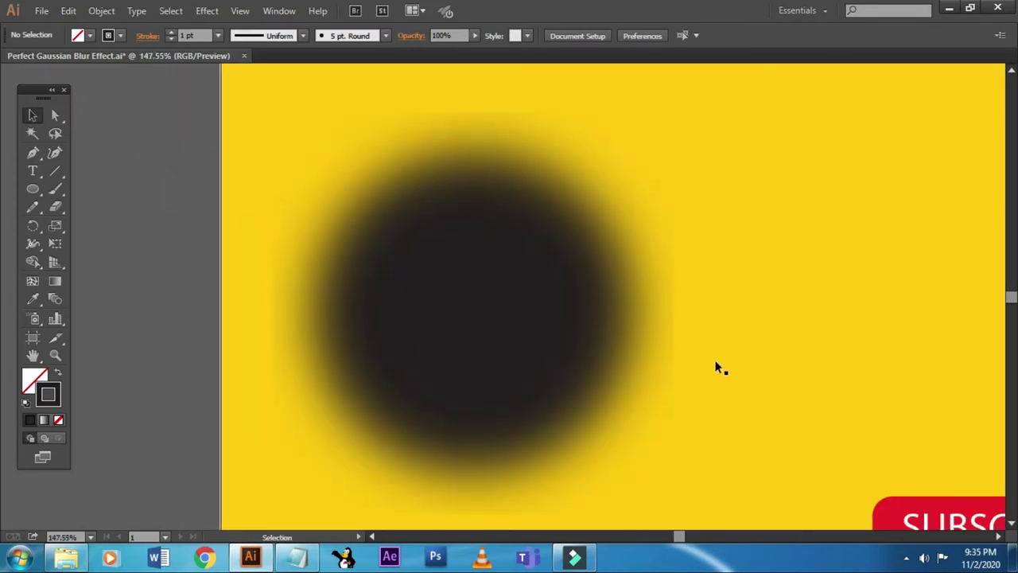
key("ctrl")
key("ctrl+0")
left_click(344, 312)
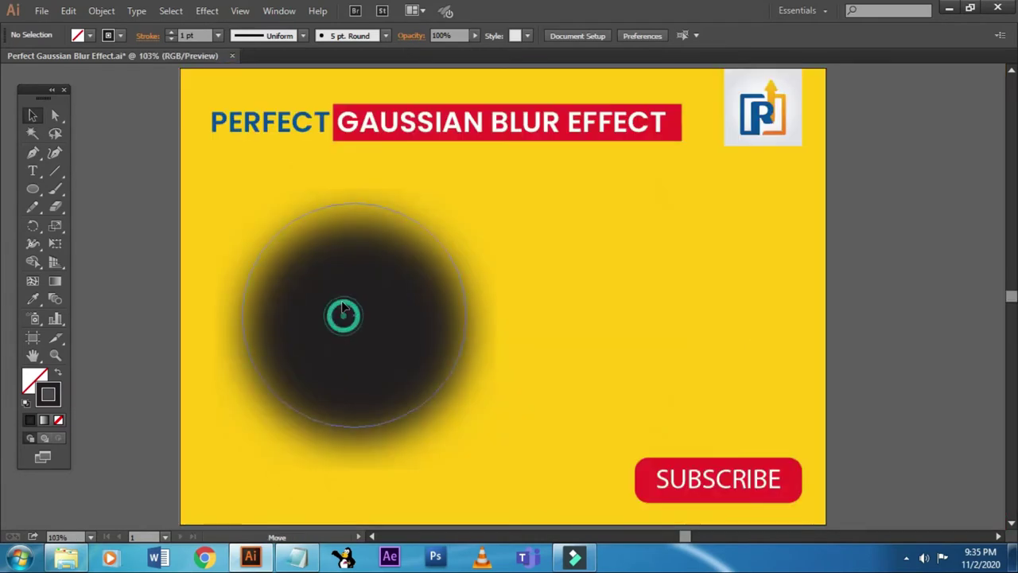
left_click(902, 318)
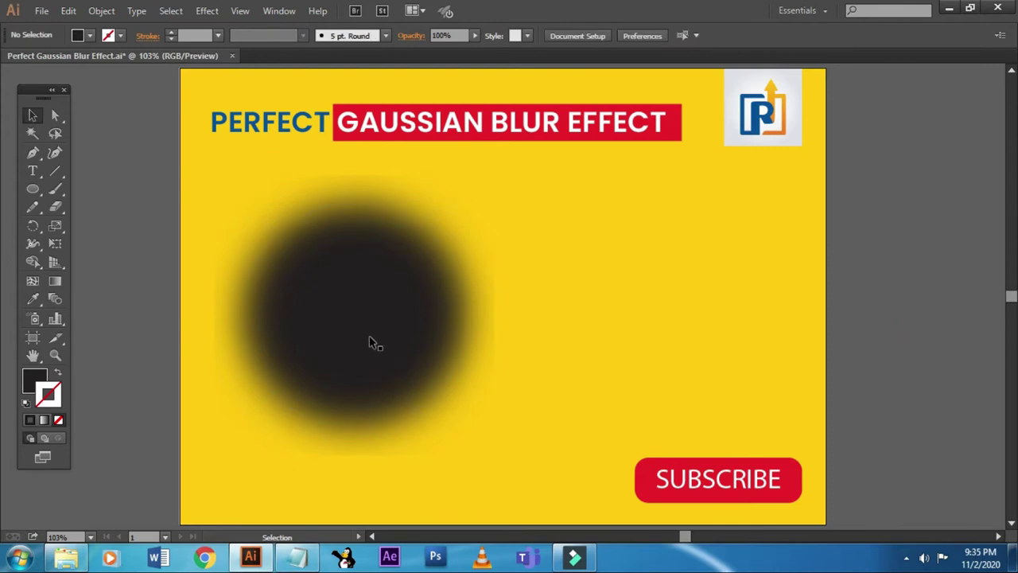
left_click(389, 288)
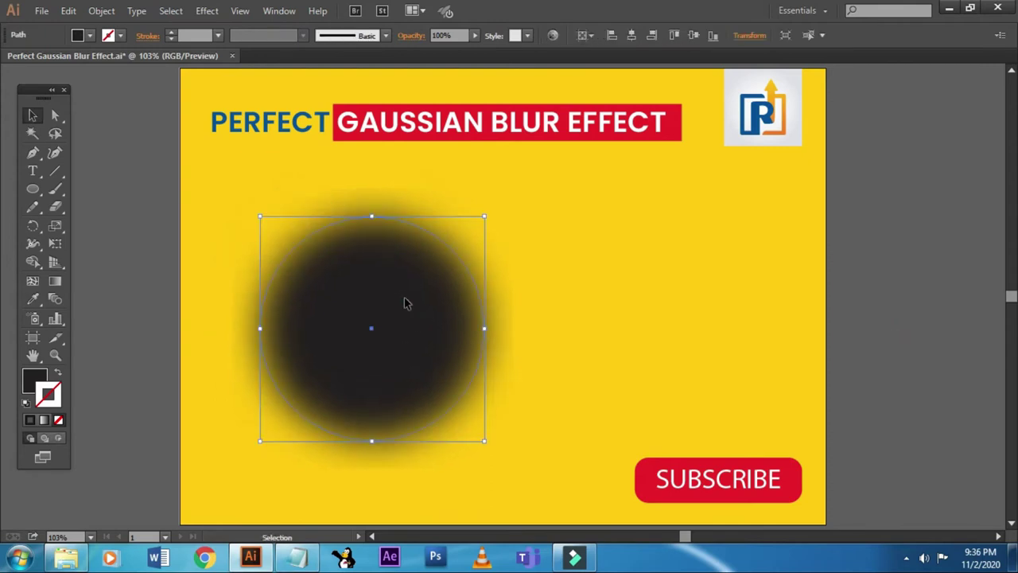
left_click_drag(176, 164, 700, 411)
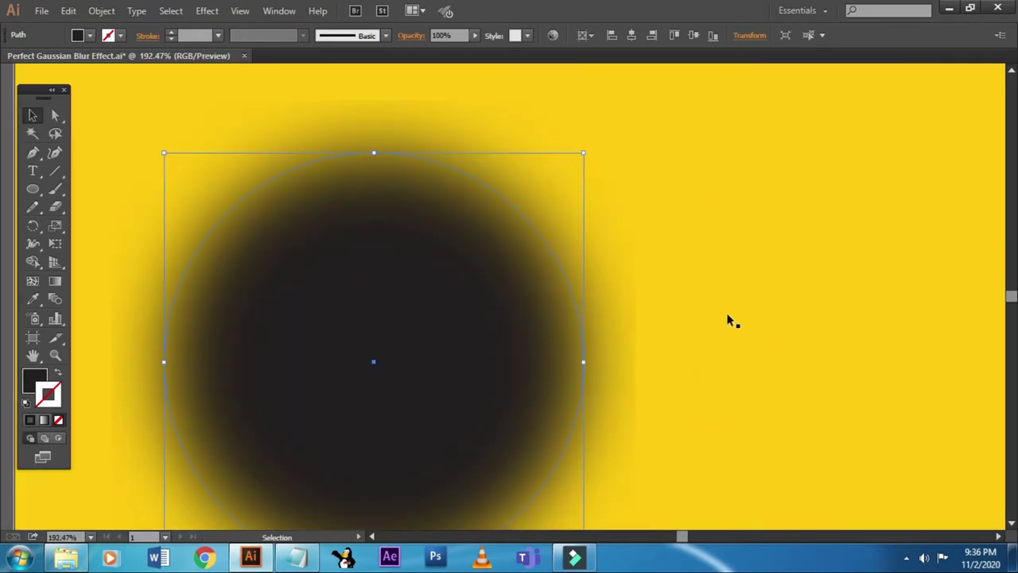
left_click_drag(757, 384, 759, 352)
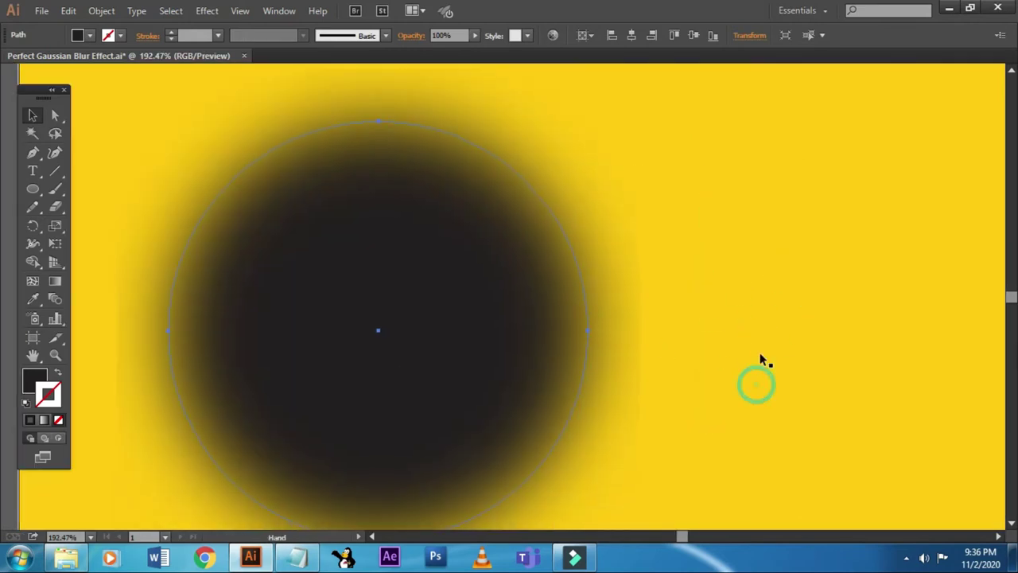
left_click_drag(429, 209, 780, 410)
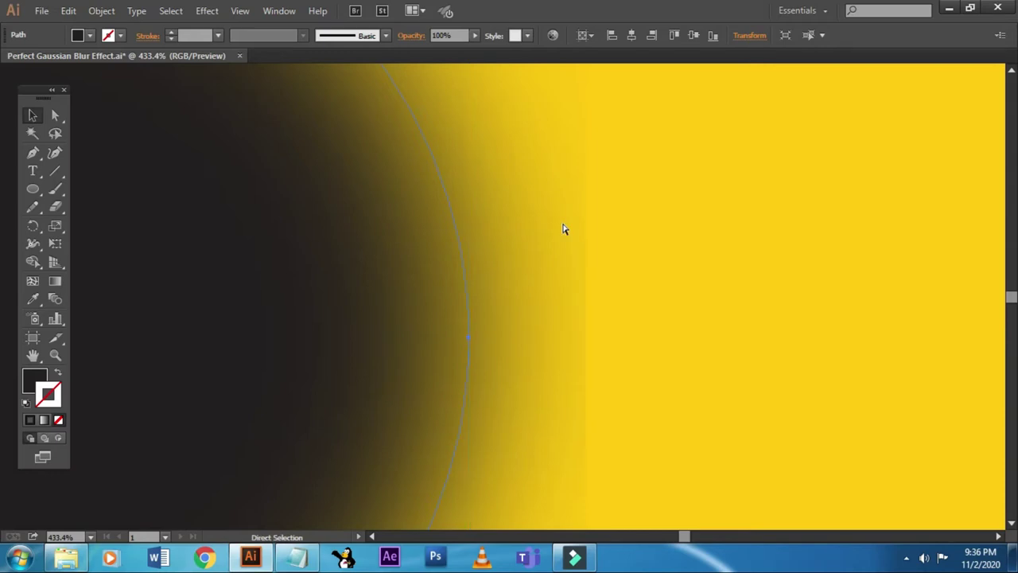
key("ctrl+0")
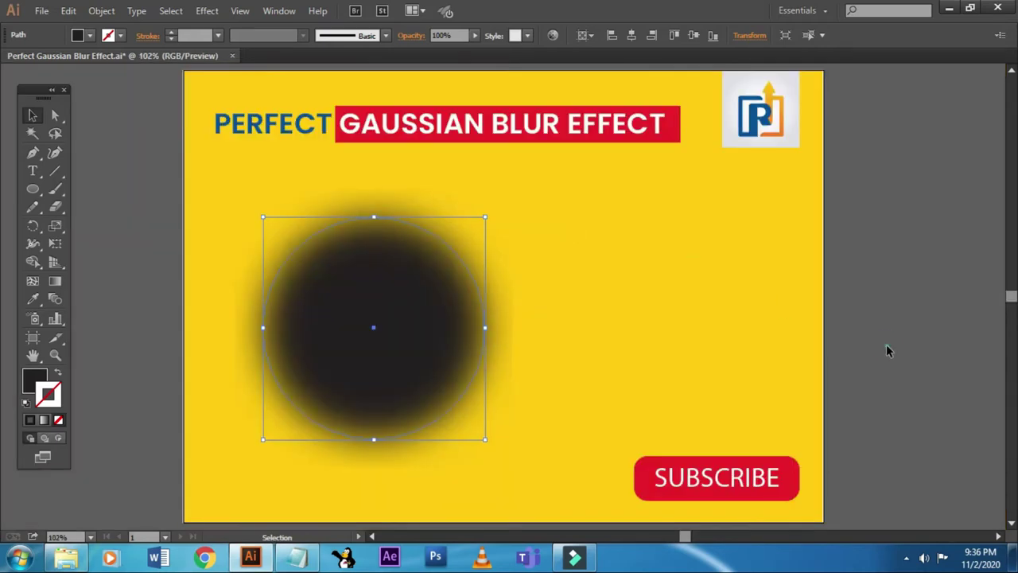
left_click(886, 345)
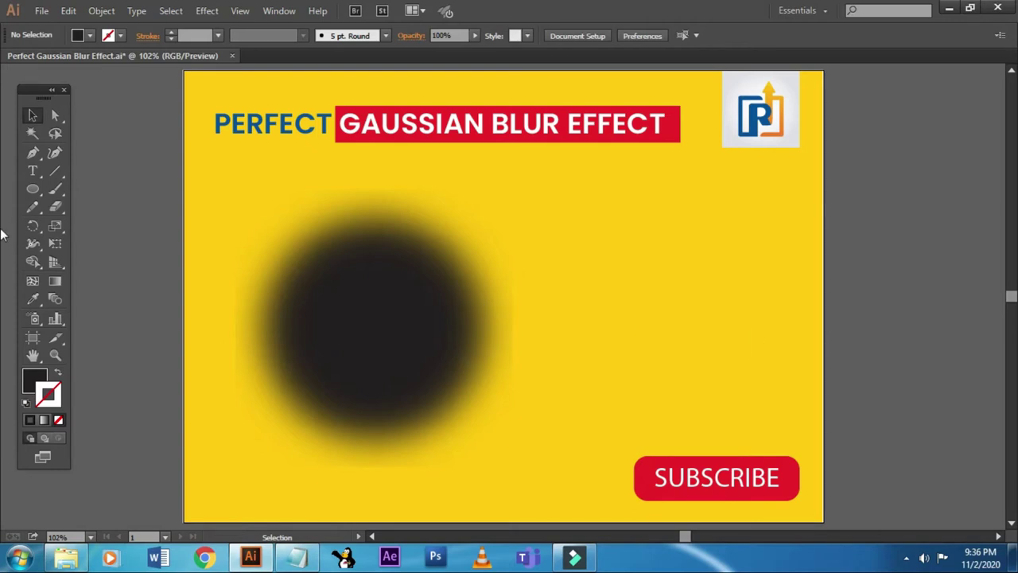
Draw a dark circle on the artboard's right side.
left_click(32, 189)
mouse_move(633, 228)
left_mouse_down()
mouse_move(837, 386)
mouse_move(813, 330)
left_mouse_up()
key("v")
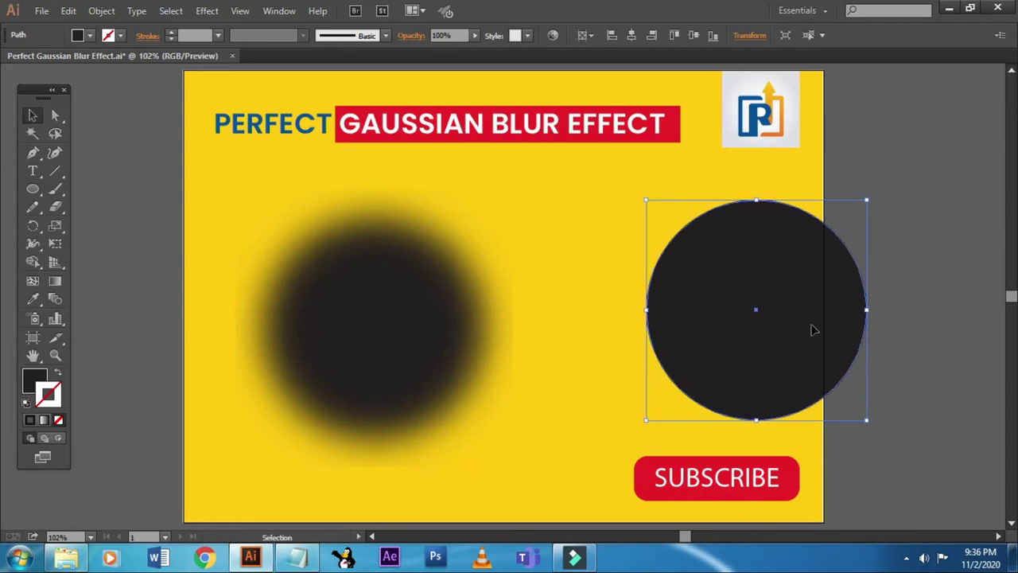
Apply a 94-pixel Gaussian Blur to the new right-hand circle.
left_click(206, 10)
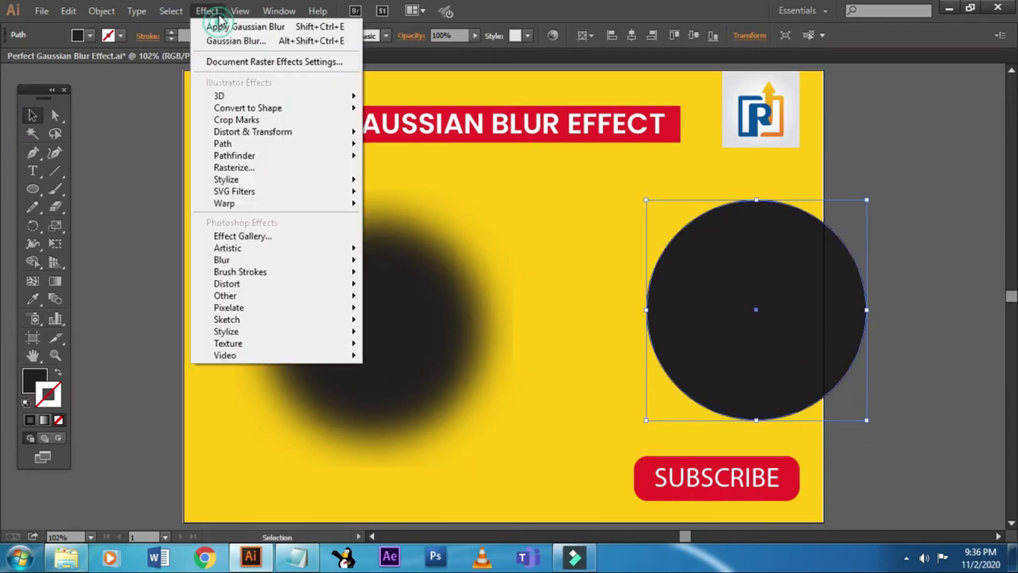
mouse_move(222, 260)
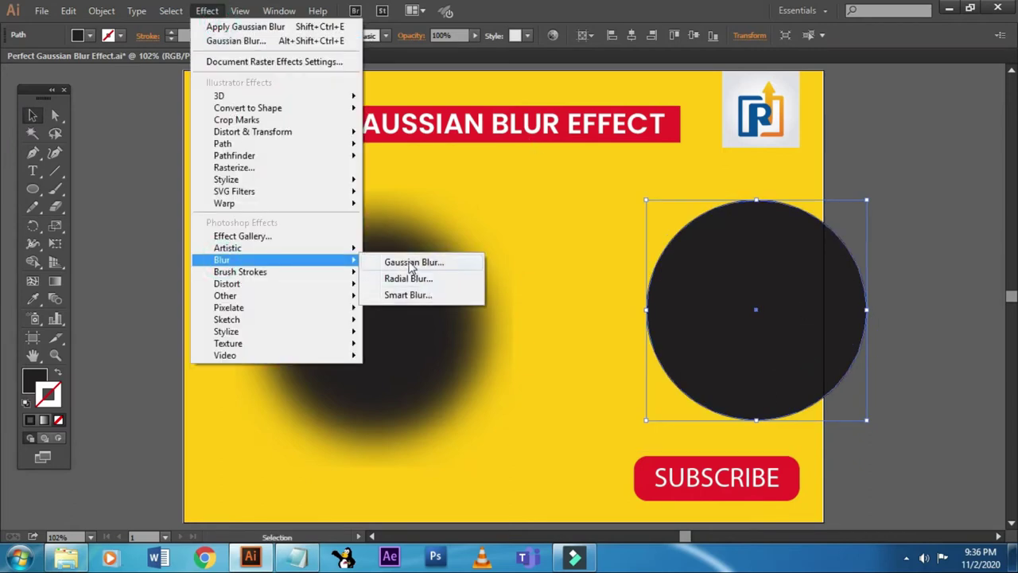
left_click(411, 262)
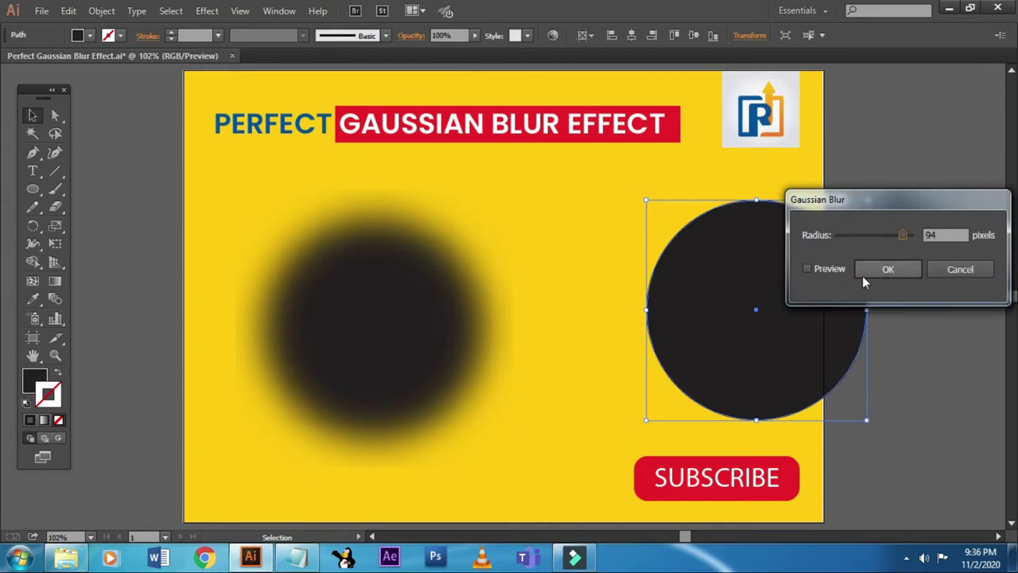
left_click(827, 268)
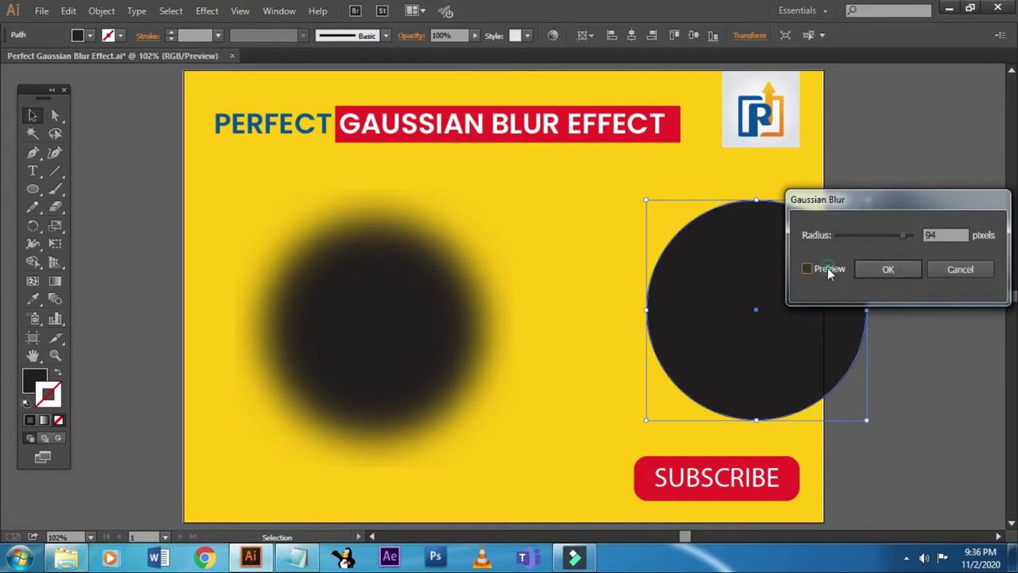
left_click(895, 269)
Draw a tall no-fill outline ellipse beside the right circle's blur.
left_click(907, 325)
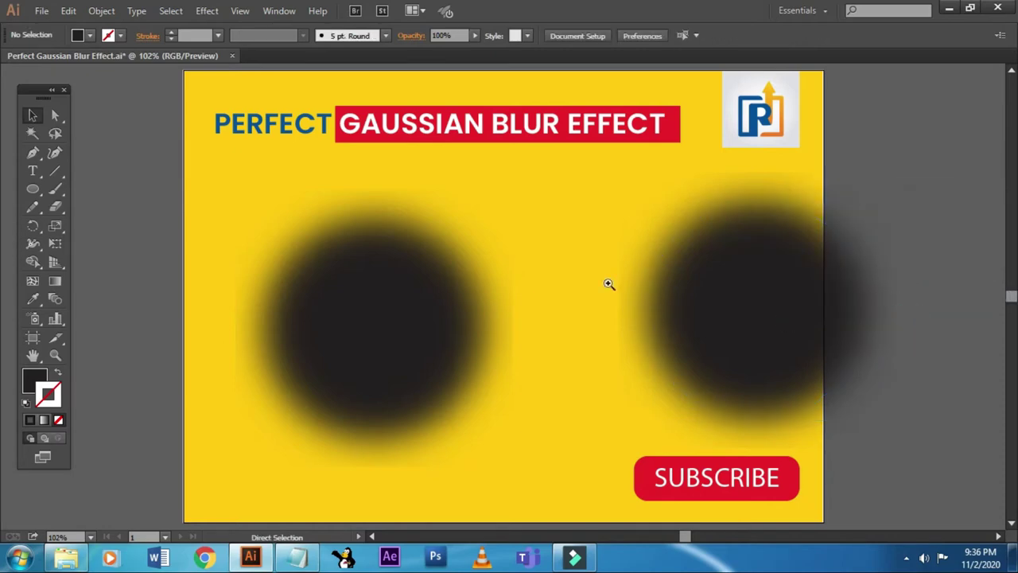
key("z")
left_click_drag(512, 207, 931, 413)
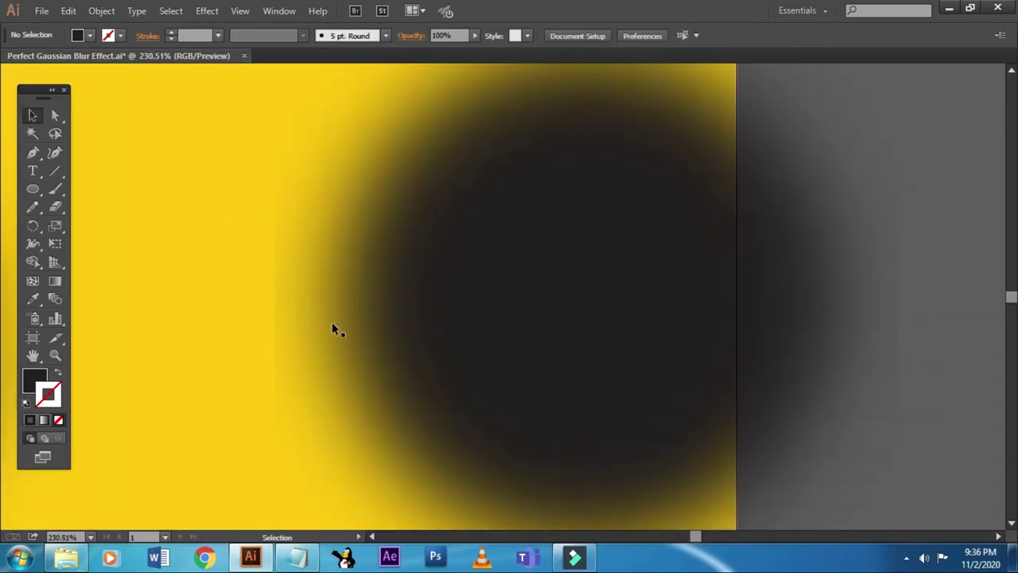
left_click(32, 188)
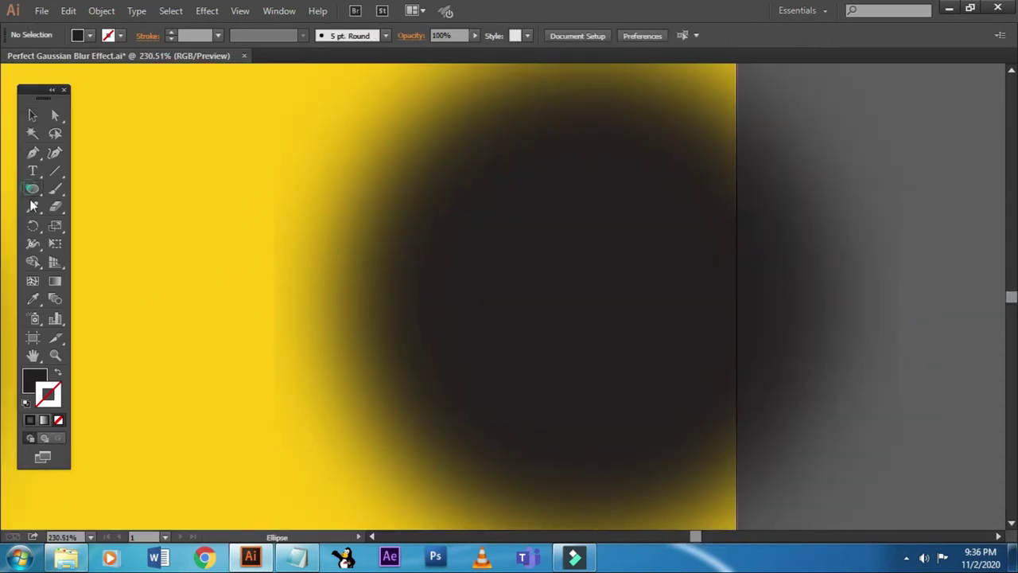
left_click(62, 370)
left_click(33, 379)
left_click_drag(166, 149, 387, 482)
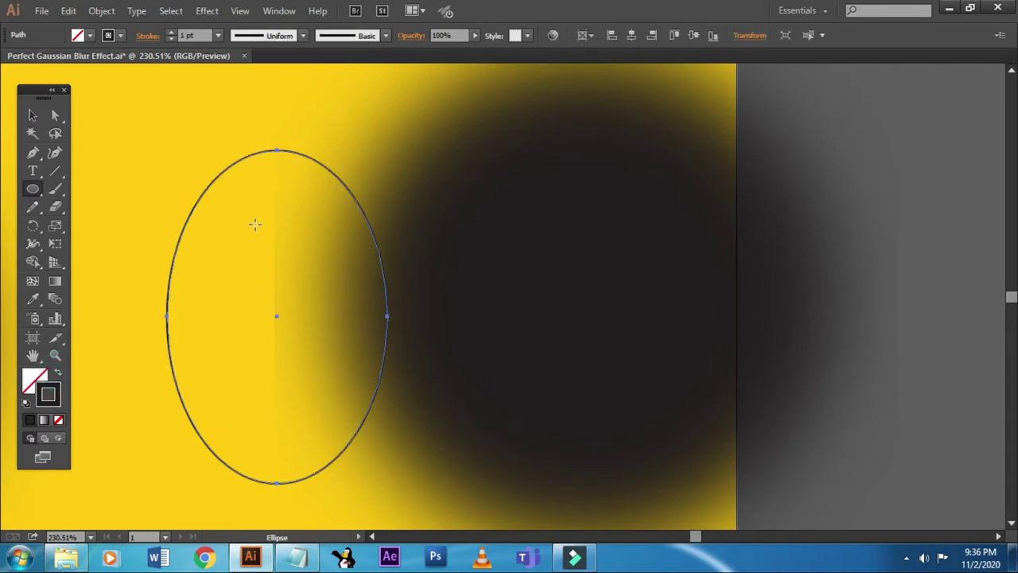
Give the marker ellipse a red outline.
left_click(32, 114)
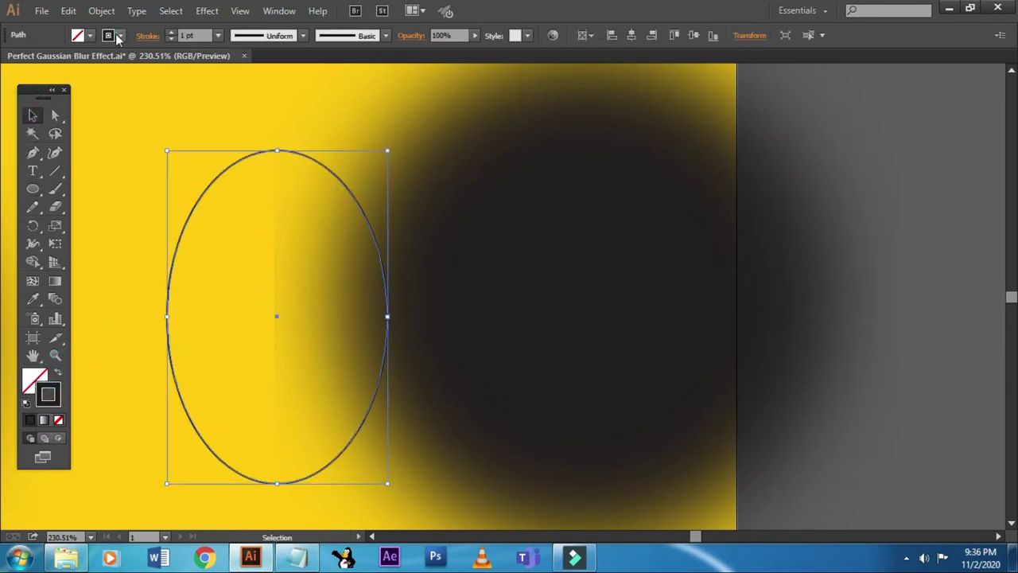
left_click(118, 38)
left_click(50, 58)
left_click(848, 352)
left_click(901, 364)
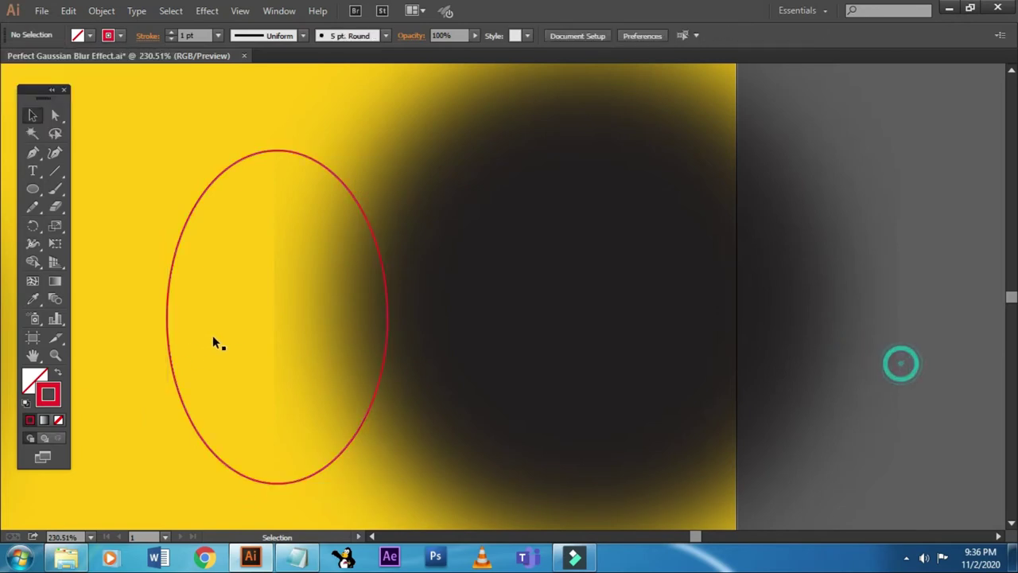
Delete the red marker ellipse and the right-hand blurred circle.
scroll(323, 332, "up", 3)
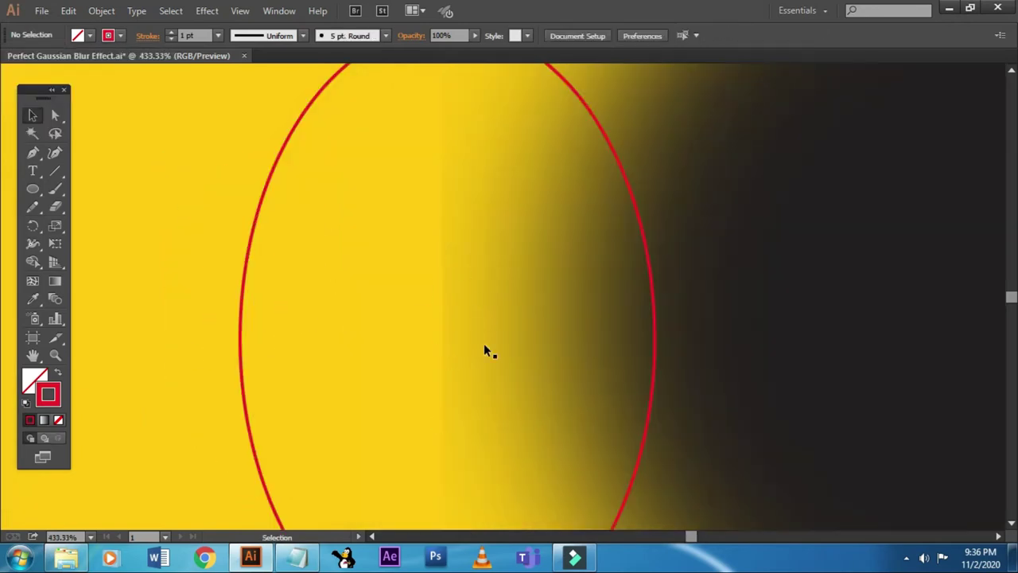
scroll(474, 293, "down", 1)
scroll(483, 284, "down", 1)
scroll(484, 284, "down", 1)
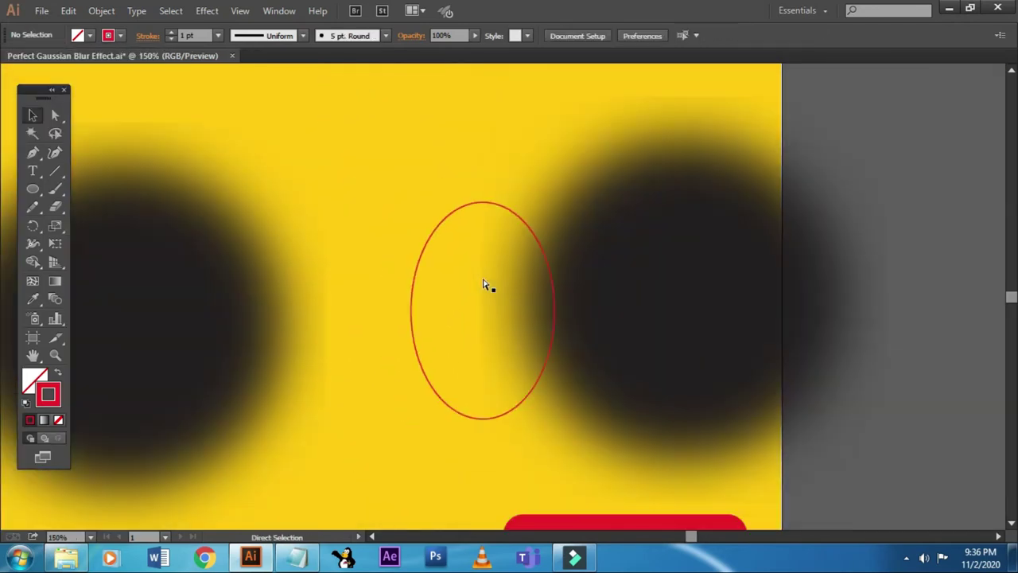
scroll(485, 282, "down", 1)
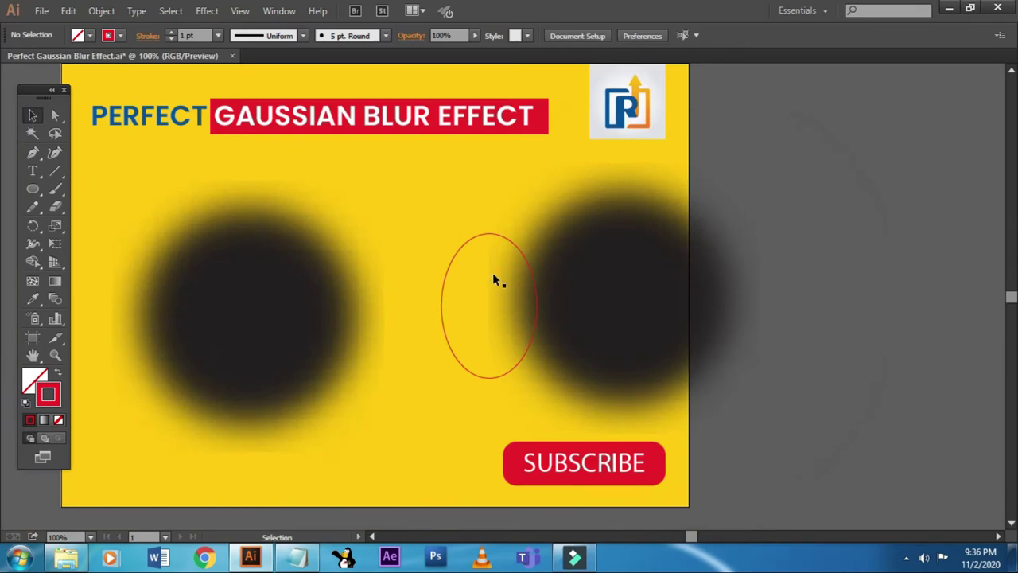
left_click(539, 308)
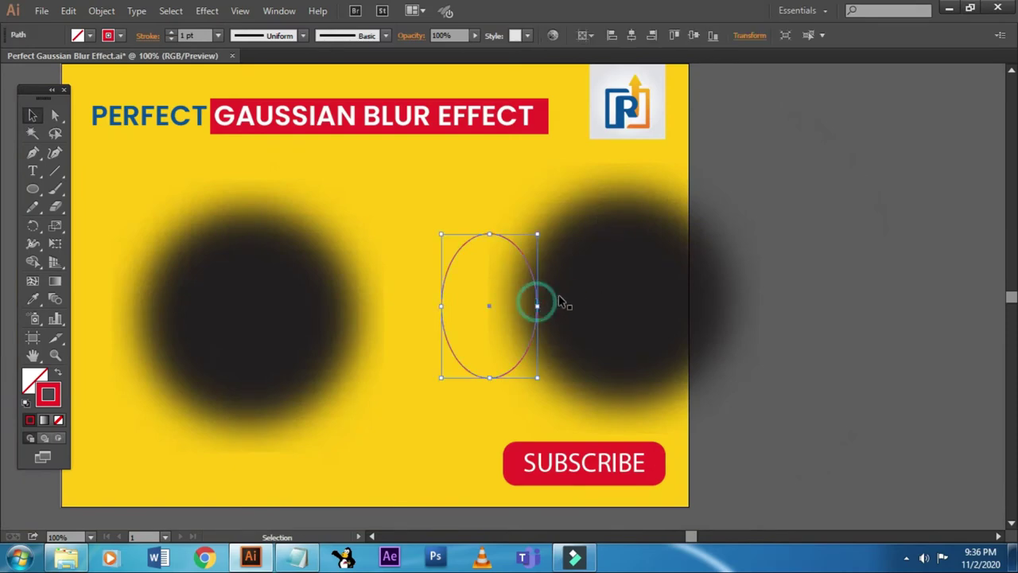
left_click(682, 321)
left_click(650, 313)
key("Delete")
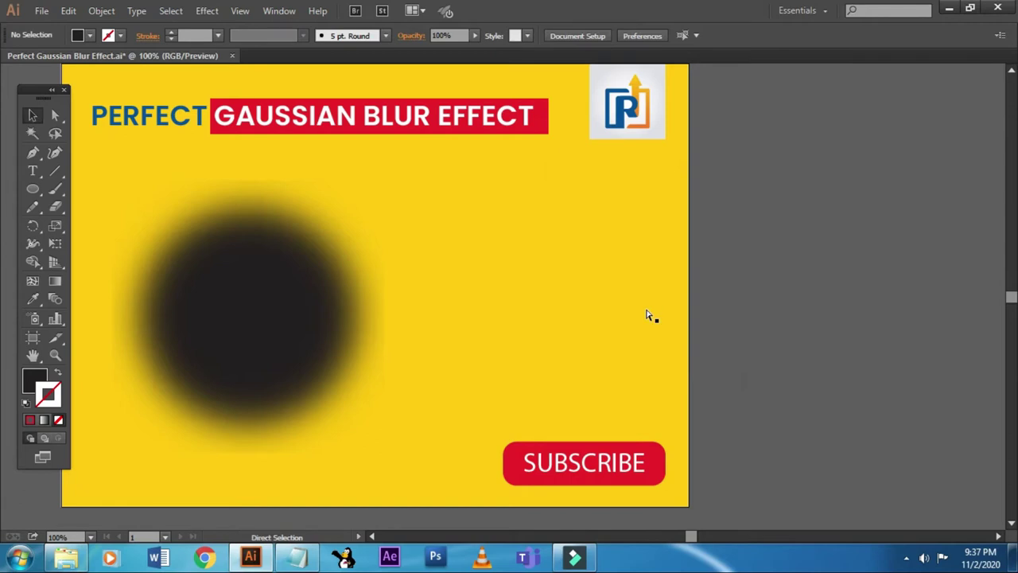
key("ctrl+0")
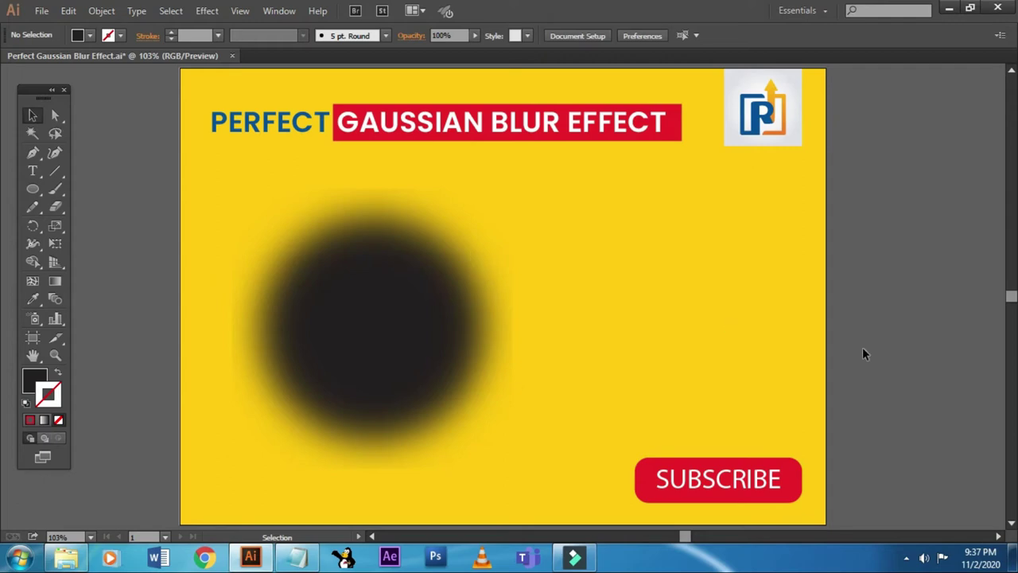
left_click(403, 299)
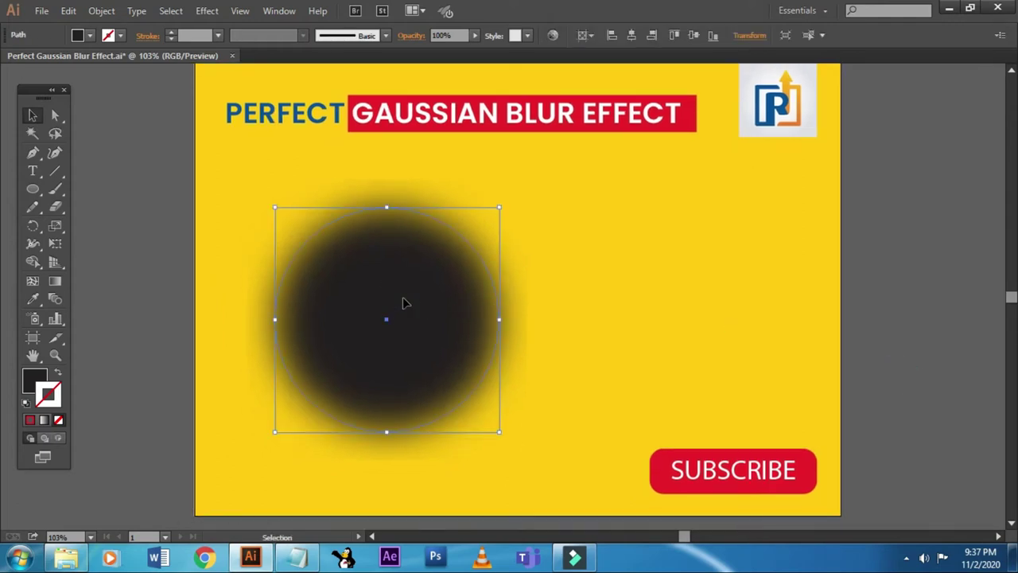
left_click(207, 10)
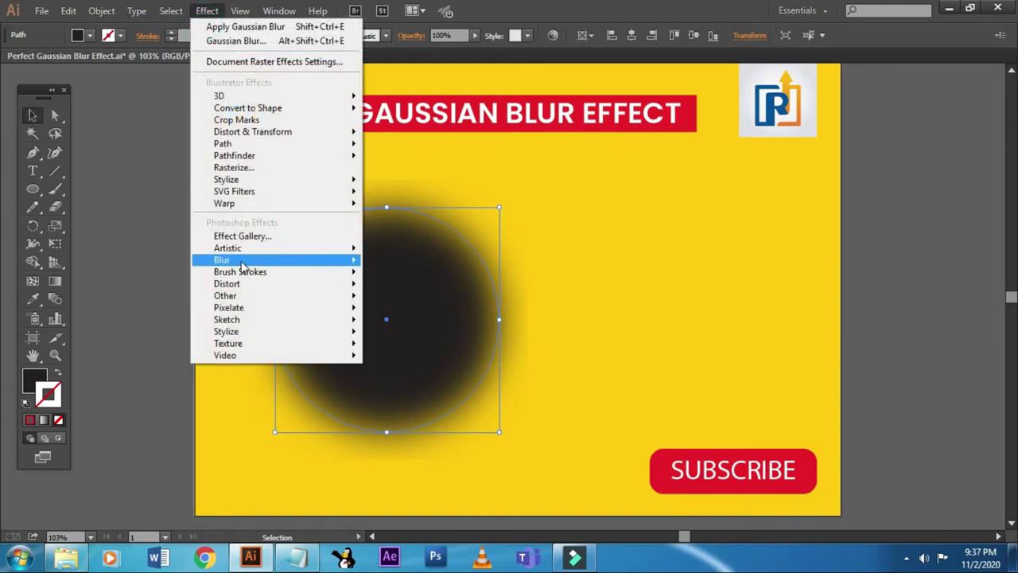
mouse_move(222, 260)
left_click(439, 268)
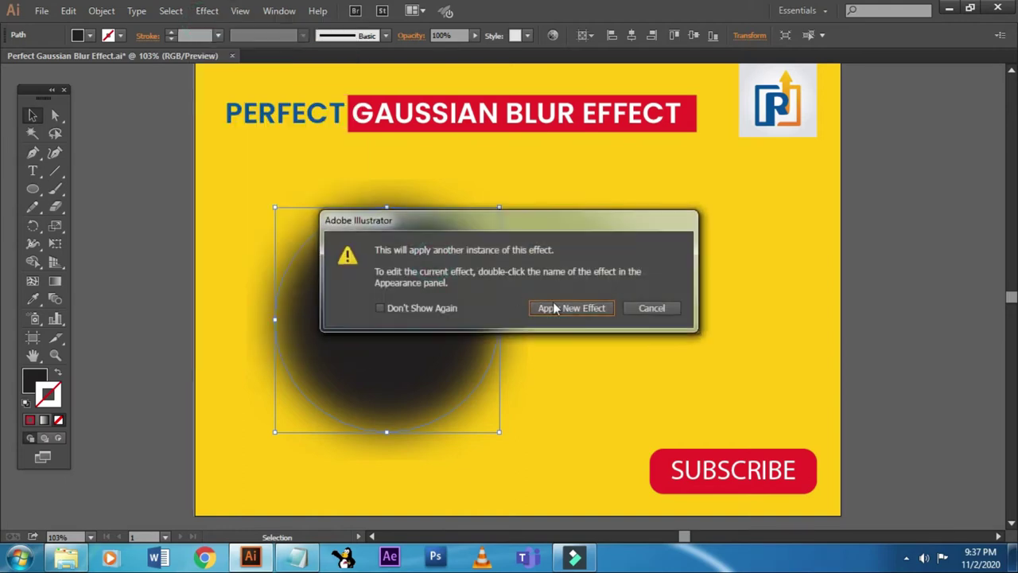
left_click(653, 308)
left_click(867, 342)
key("z")
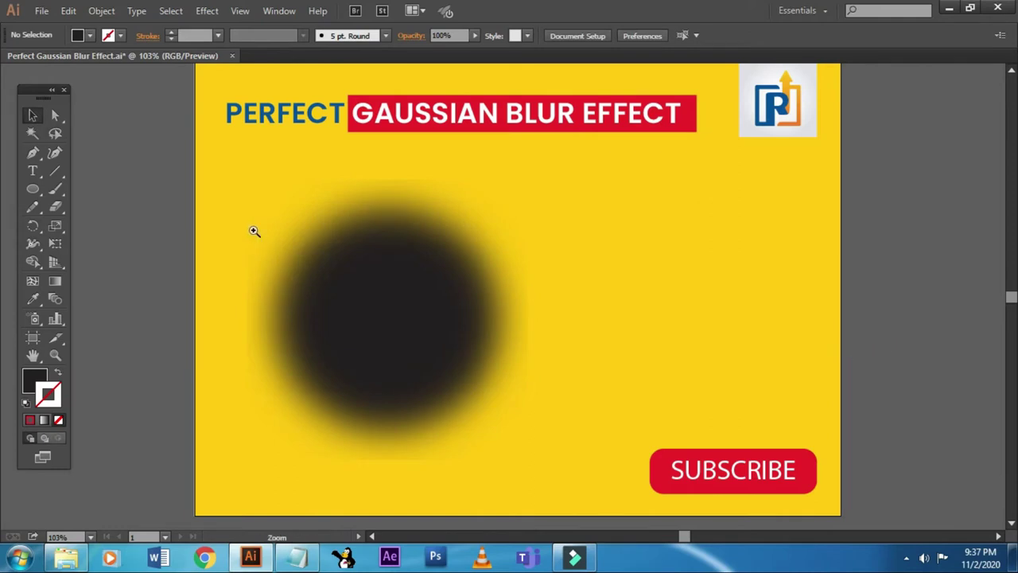
left_click_drag(199, 167, 604, 469)
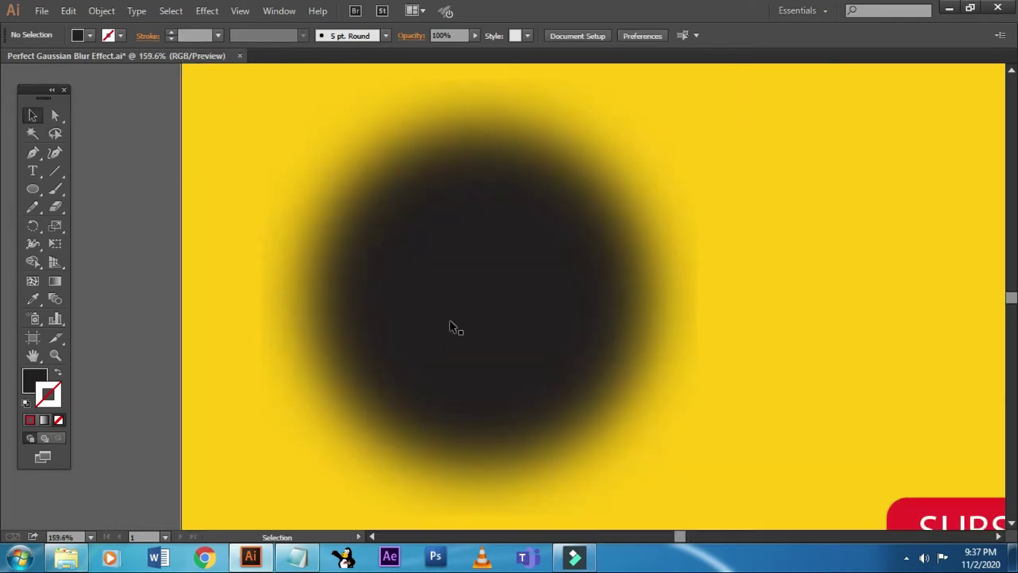
key("ctrl+0")
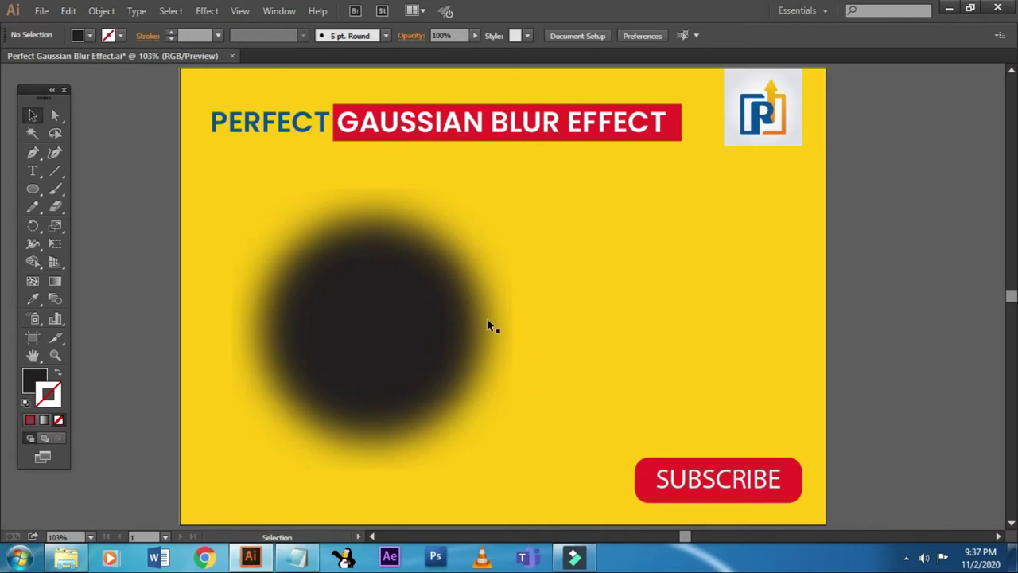
left_click(371, 285)
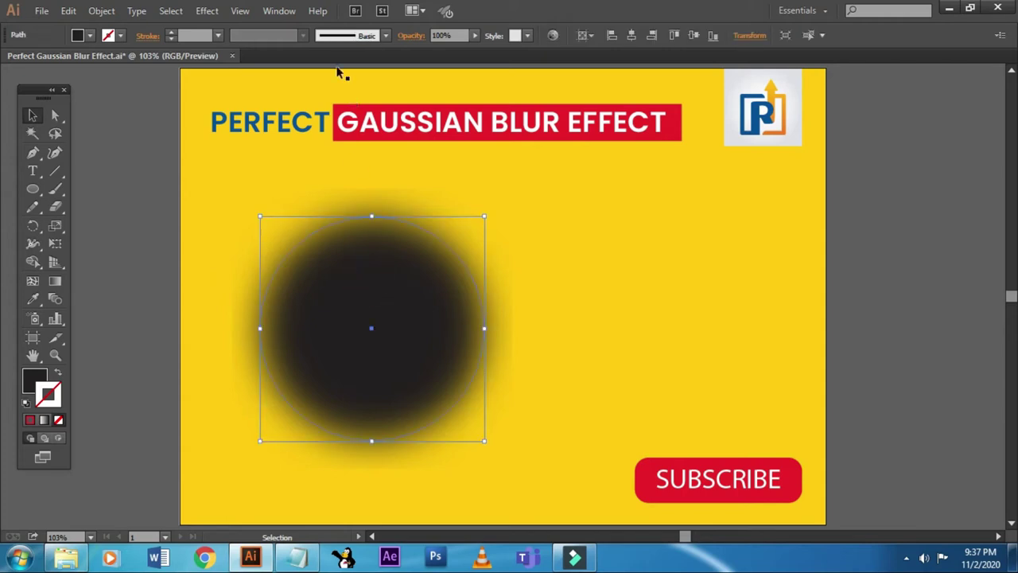
left_click(207, 11)
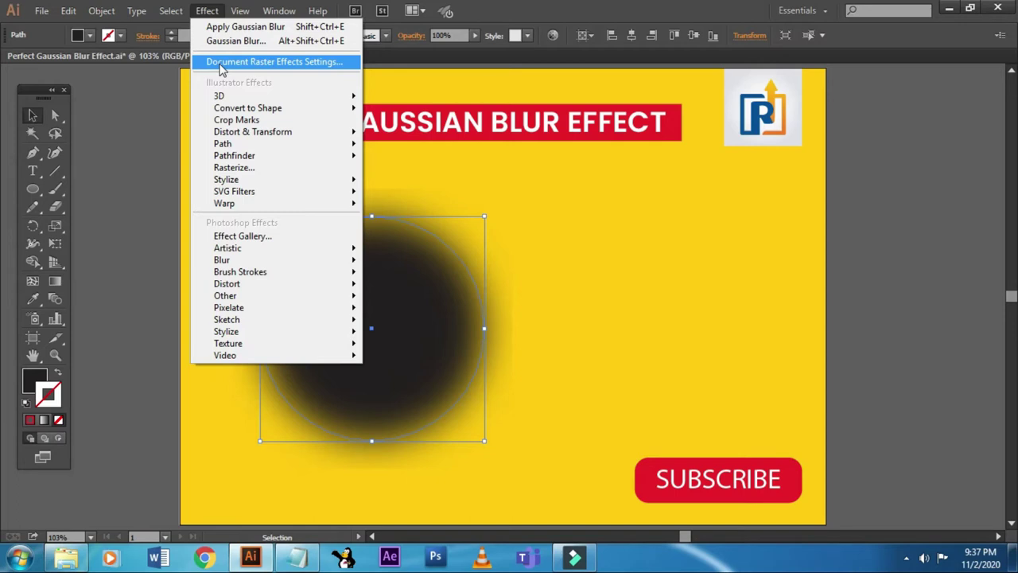
left_click(272, 64)
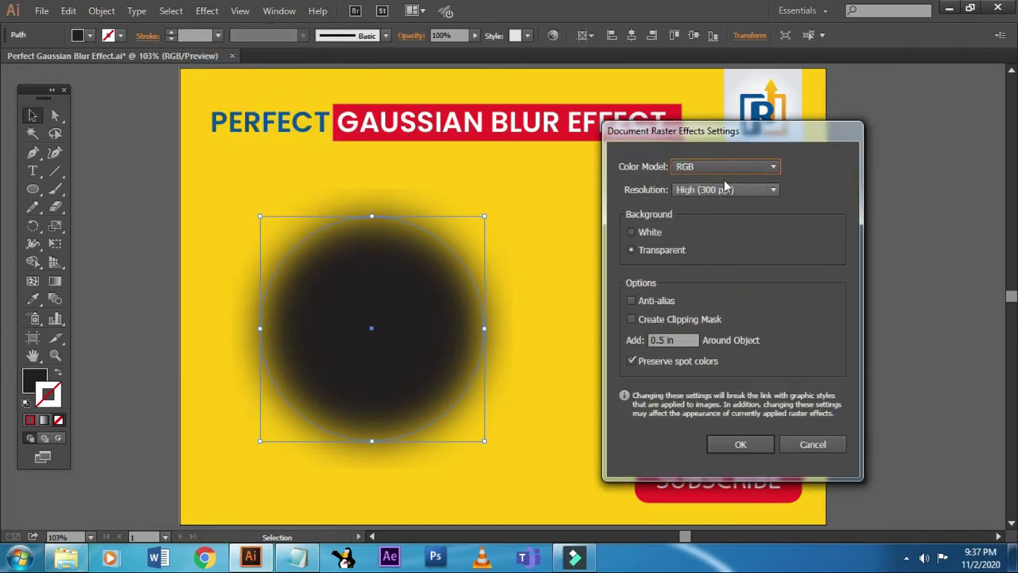
left_click_drag(706, 137, 712, 126)
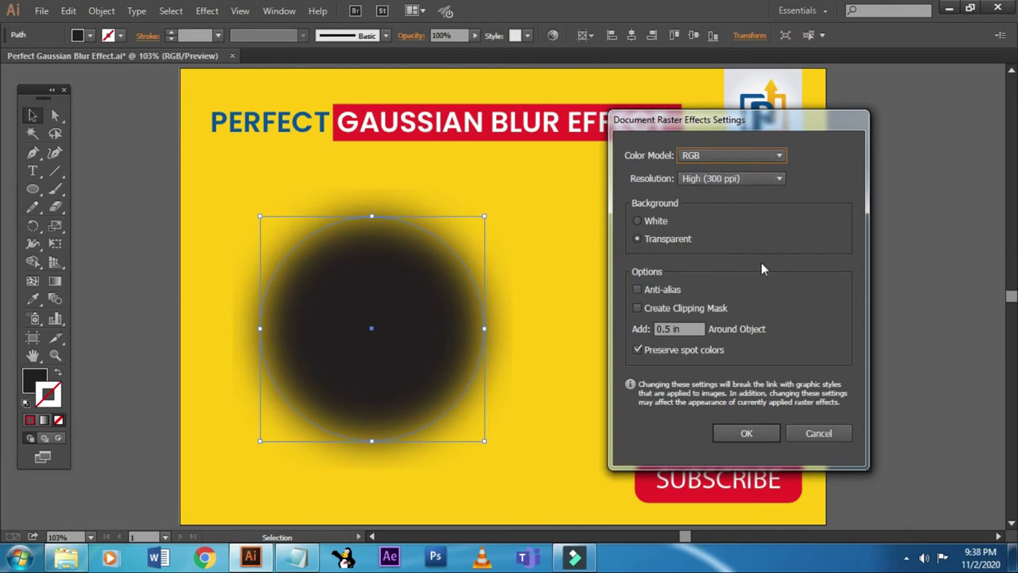
left_click(687, 330)
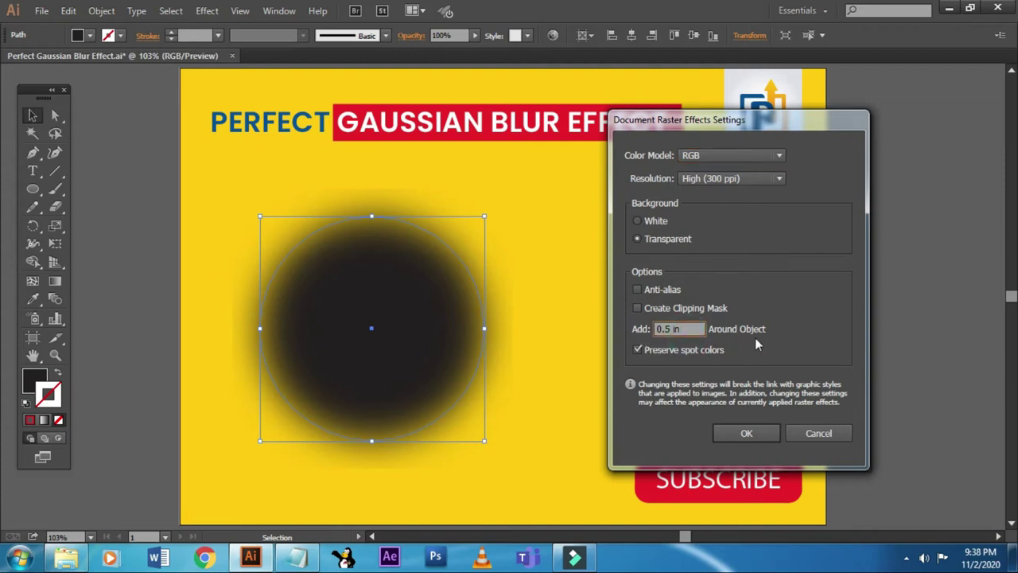
double_click(685, 329)
left_click(827, 433)
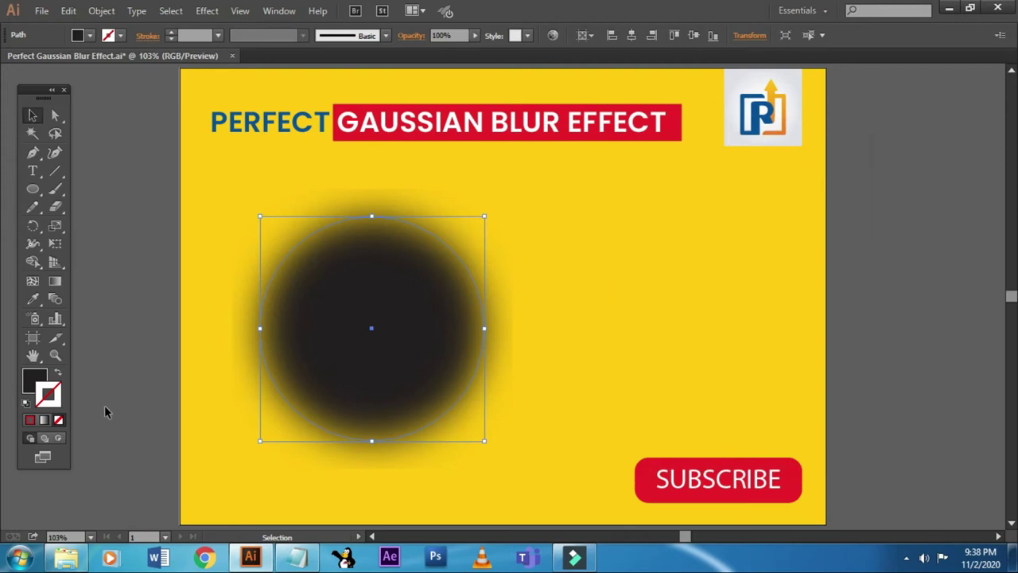
left_click(108, 413)
Turn on the rulers with Ctrl+R and set their units to Millimeters.
left_click(32, 337)
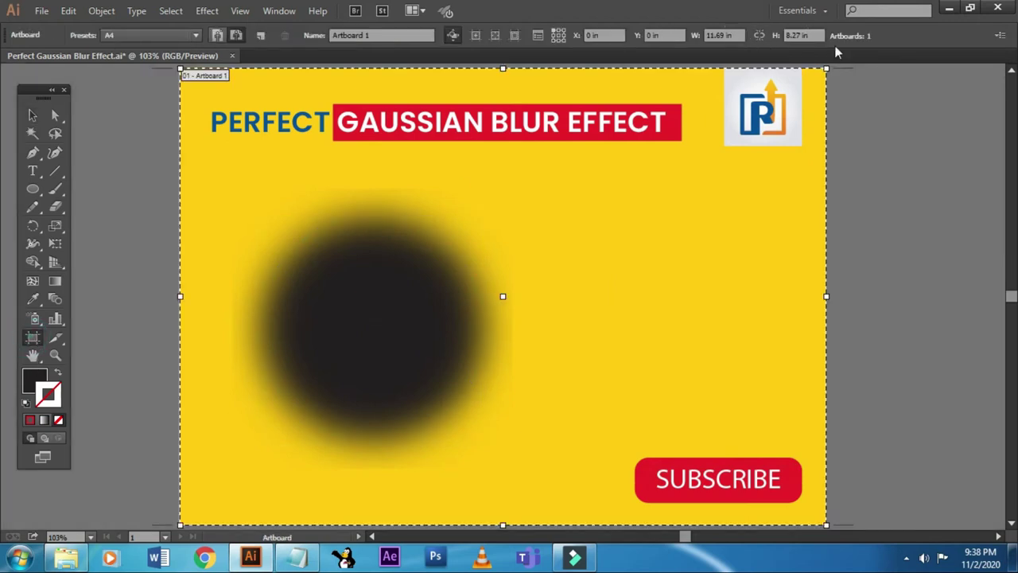
left_click(35, 117)
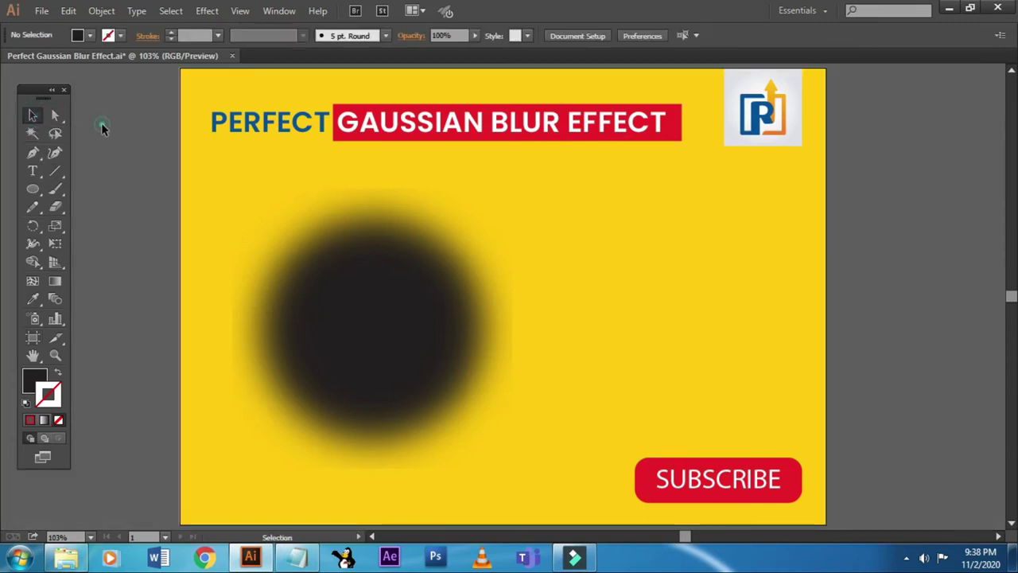
key("ctrl+r")
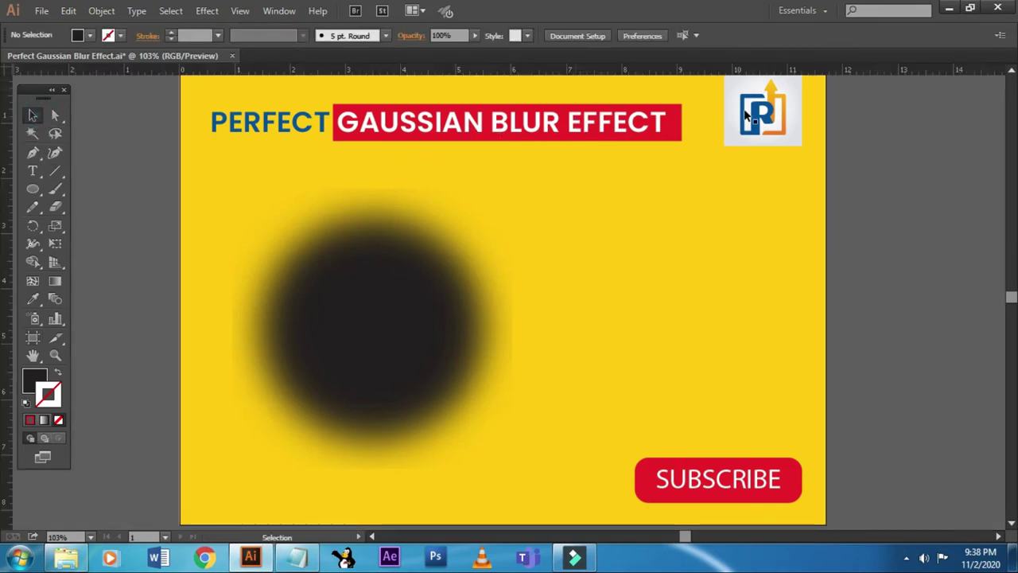
right_click(717, 71)
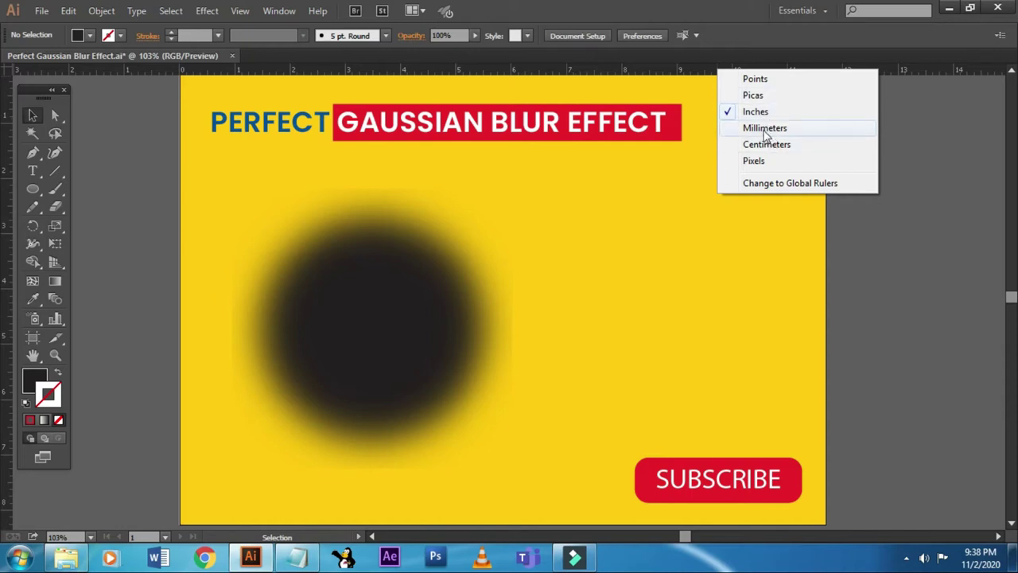
left_click(764, 129)
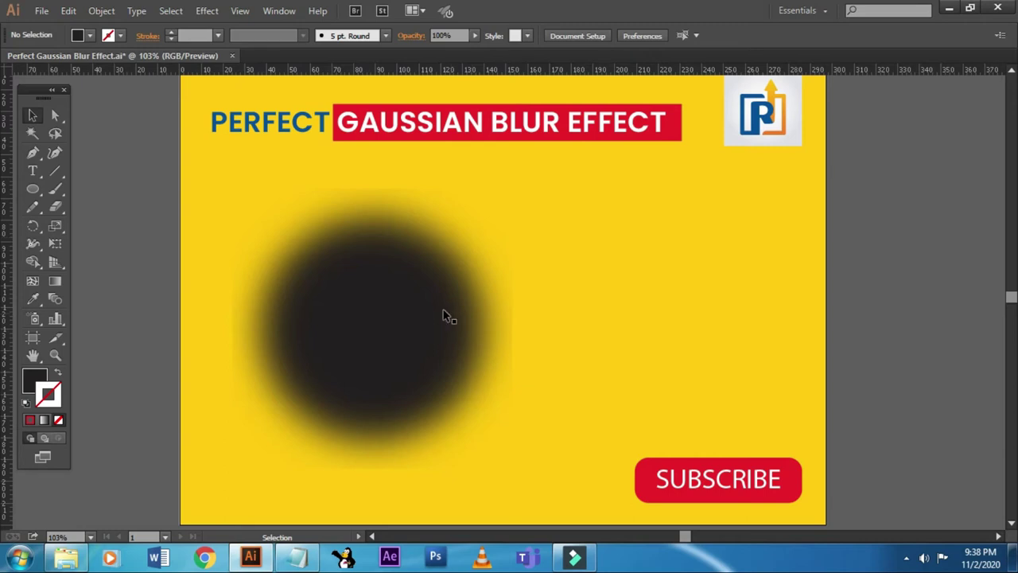
Change the Document Raster Effects Settings Add value from 12.7 mm to 80.
left_click(408, 297)
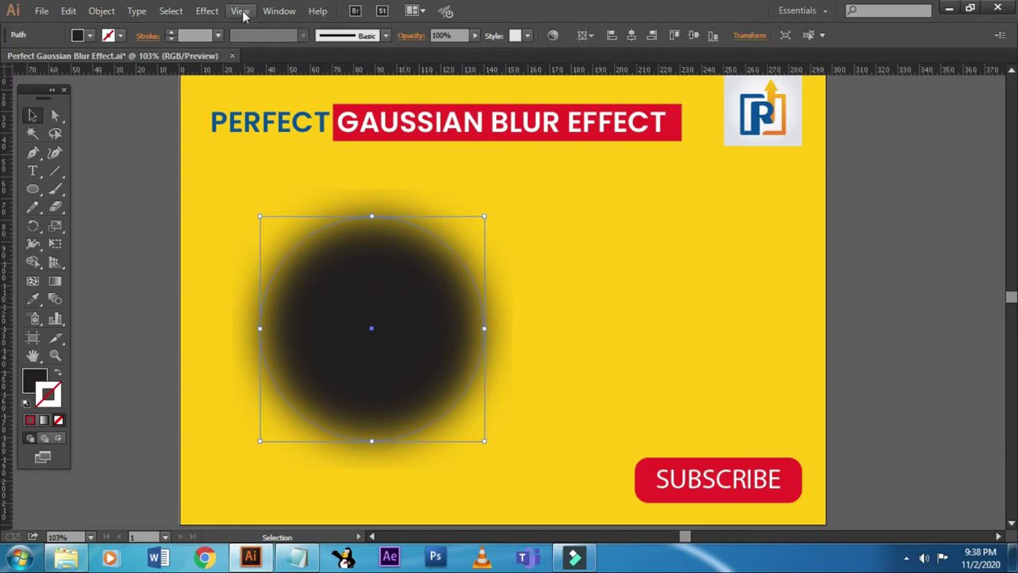
left_click(208, 11)
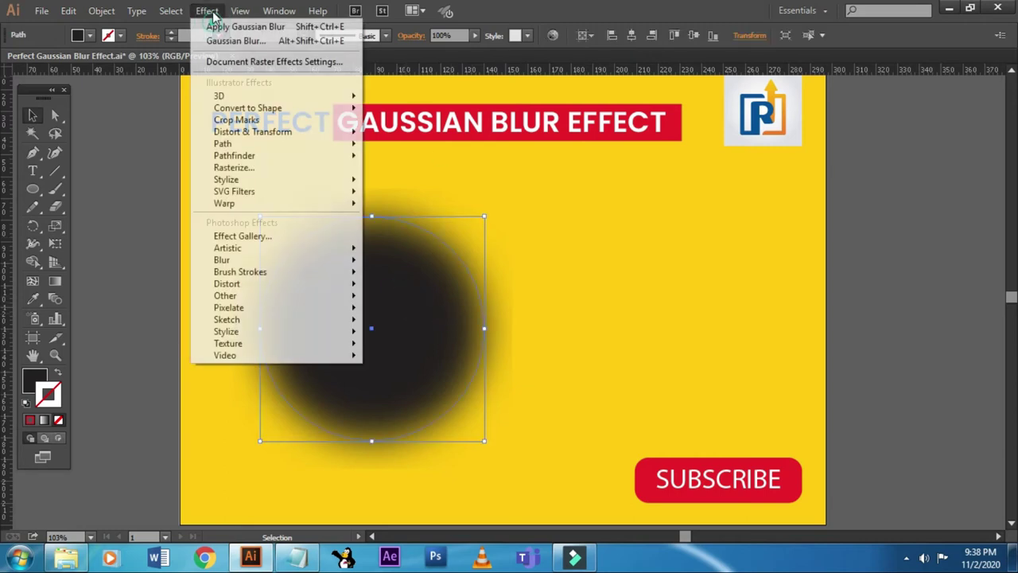
left_click(228, 63)
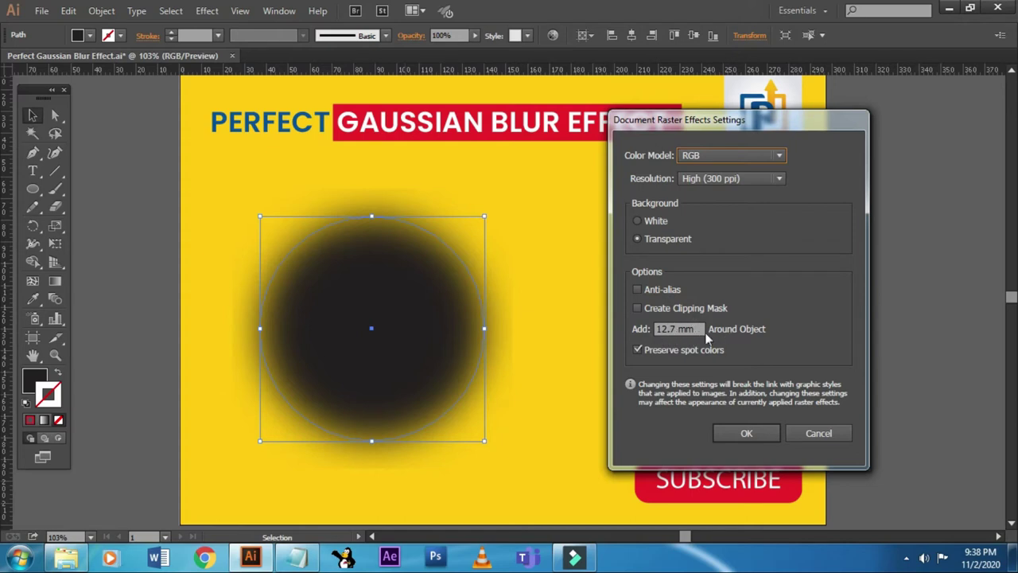
left_click_drag(701, 328, 656, 328)
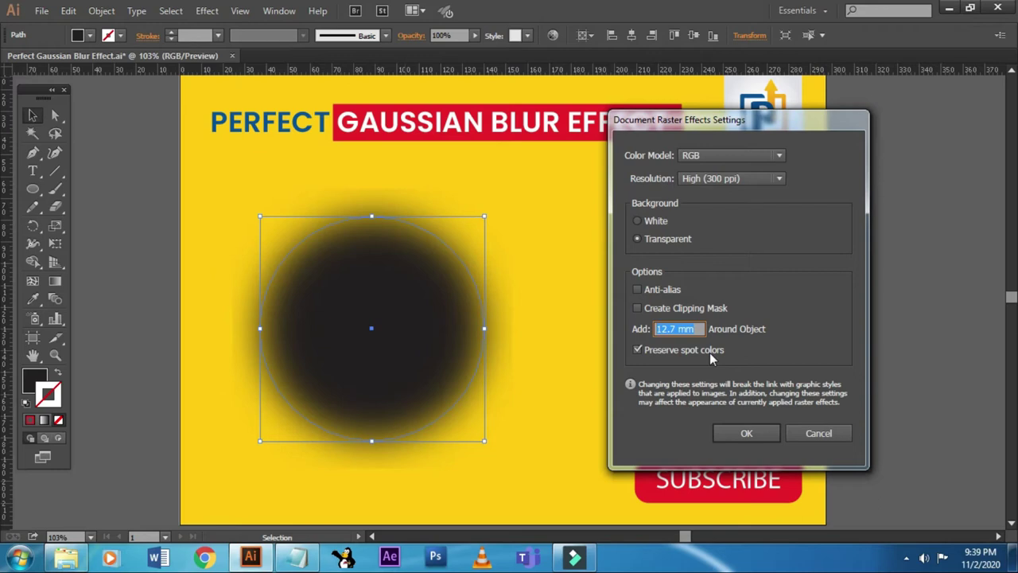
type("8")
type("0")
left_click(754, 432)
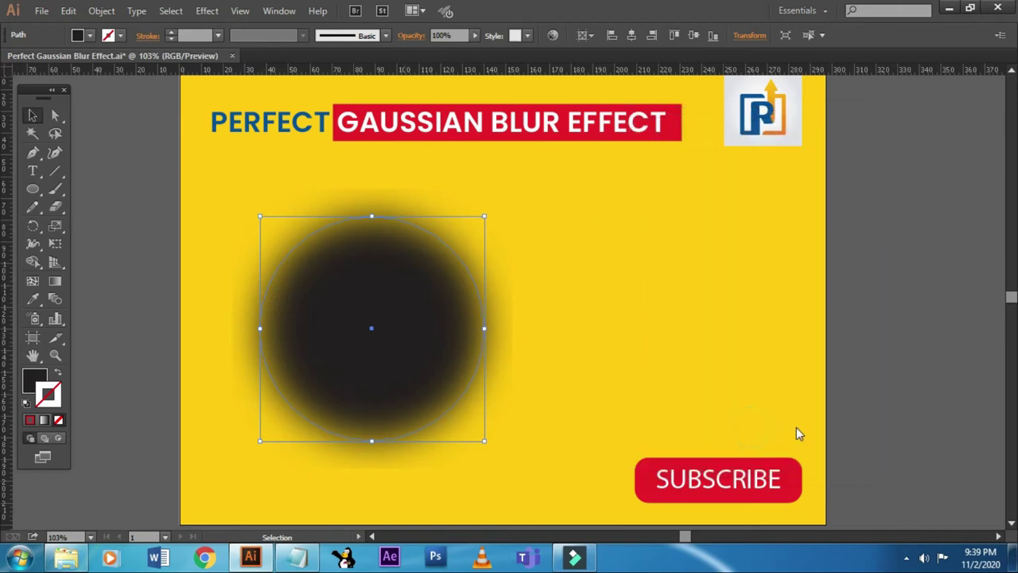
left_click(870, 388)
key("z")
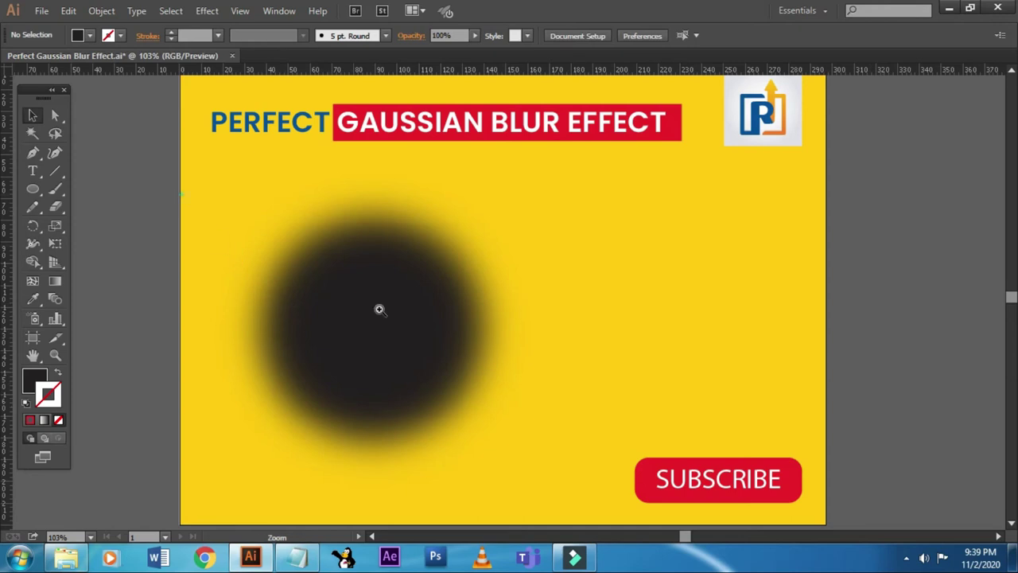
left_click(379, 310)
key("v")
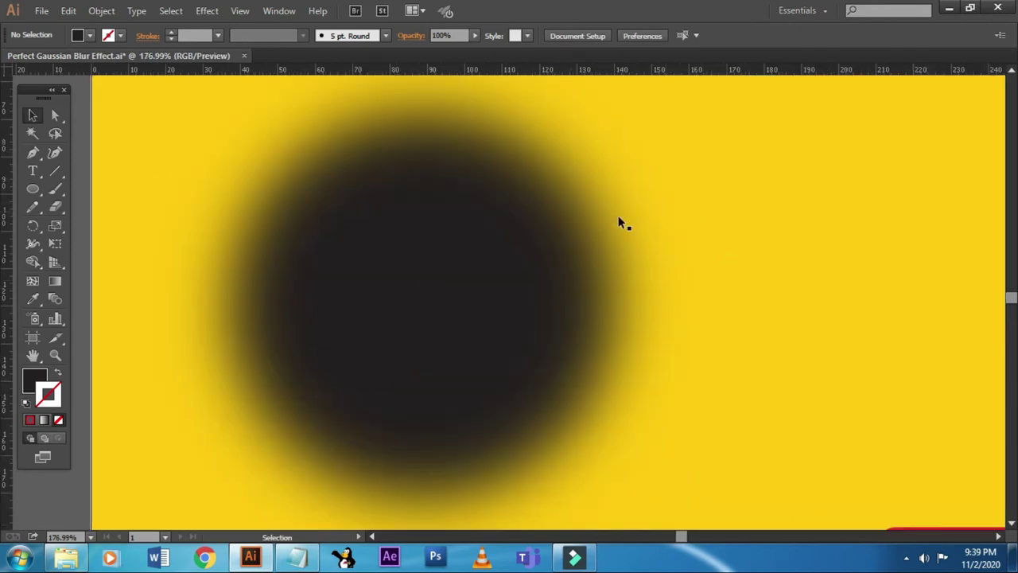
left_click(32, 189)
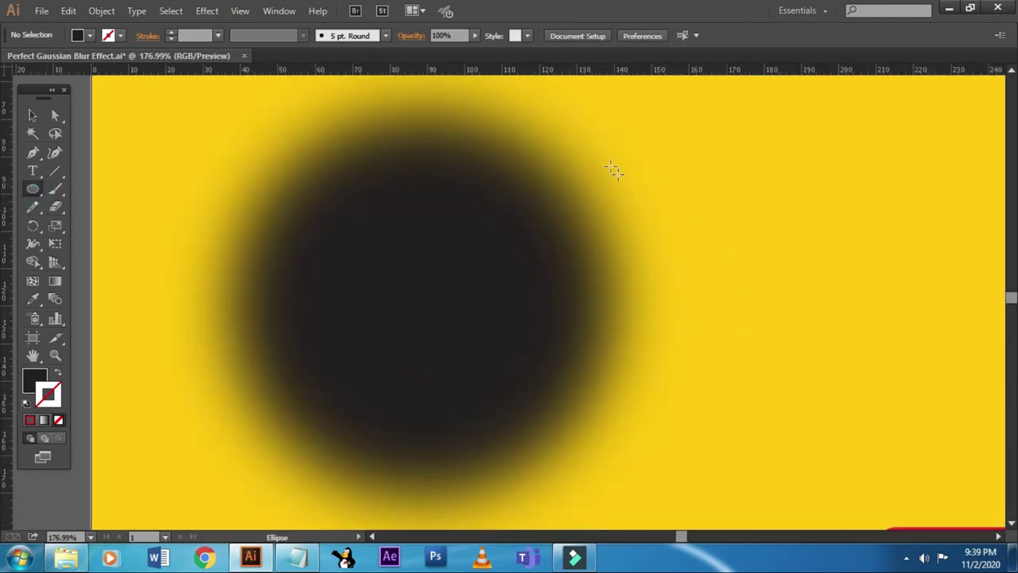
mouse_move(533, 136)
left_mouse_down()
mouse_move(719, 446)
mouse_move(766, 467)
left_mouse_up()
left_click(33, 115)
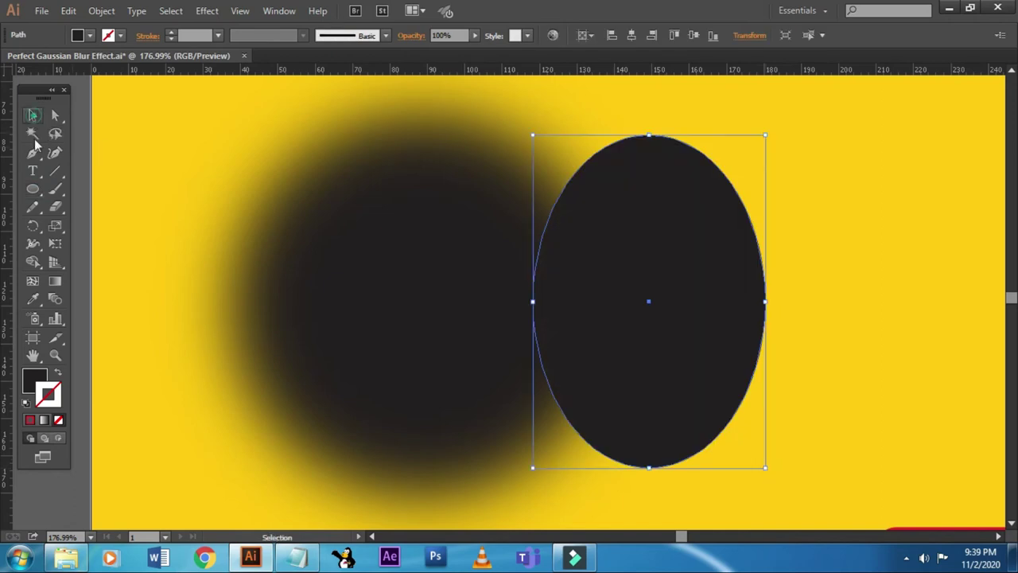
left_click(57, 369)
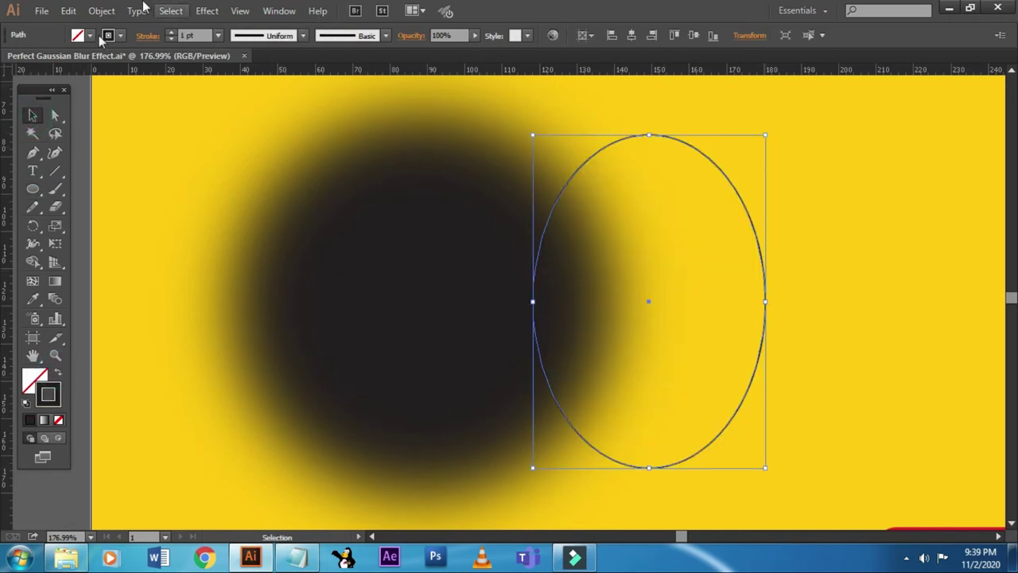
left_click(120, 35)
left_click(50, 60)
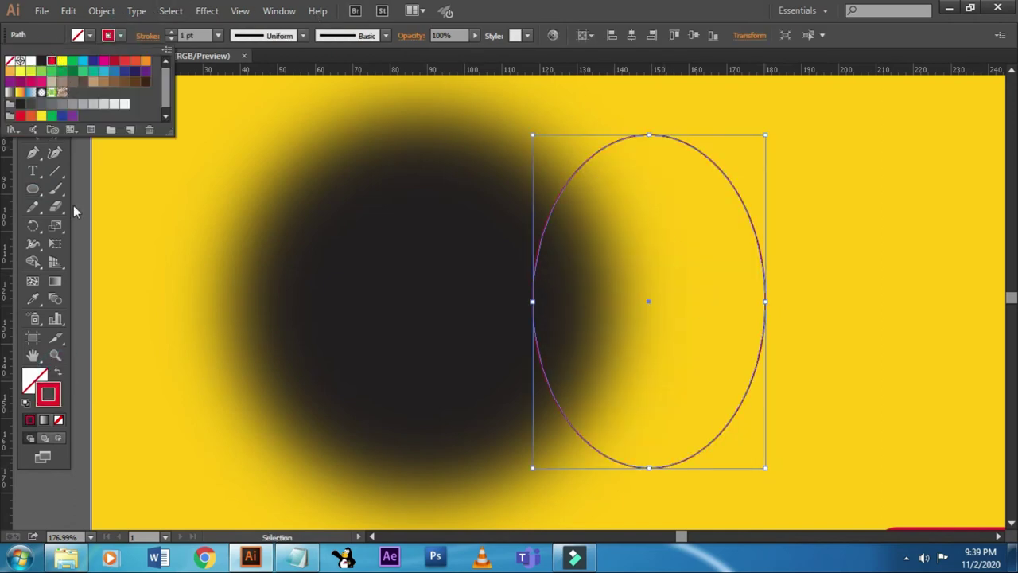
left_click(74, 207)
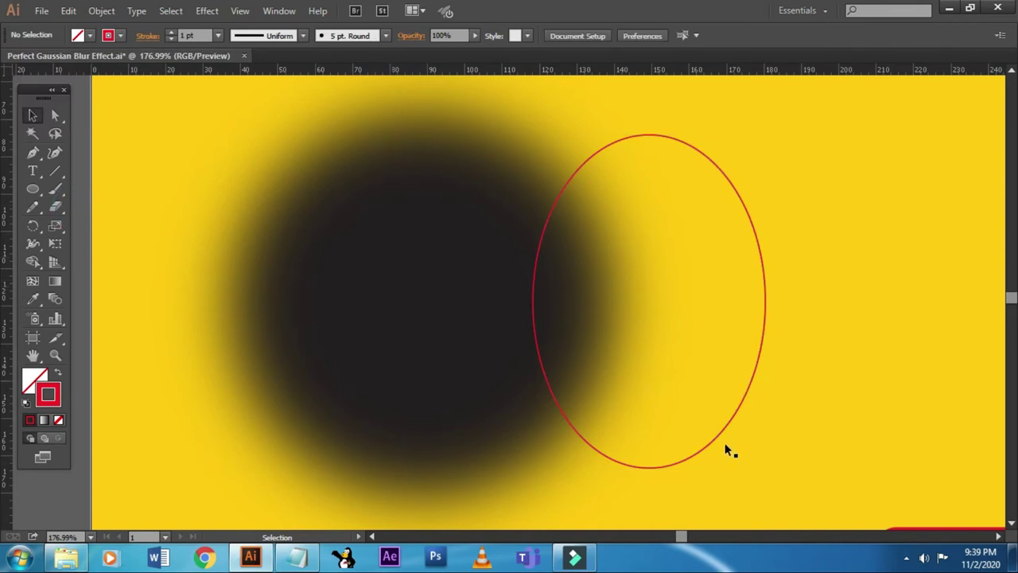
left_click(726, 417)
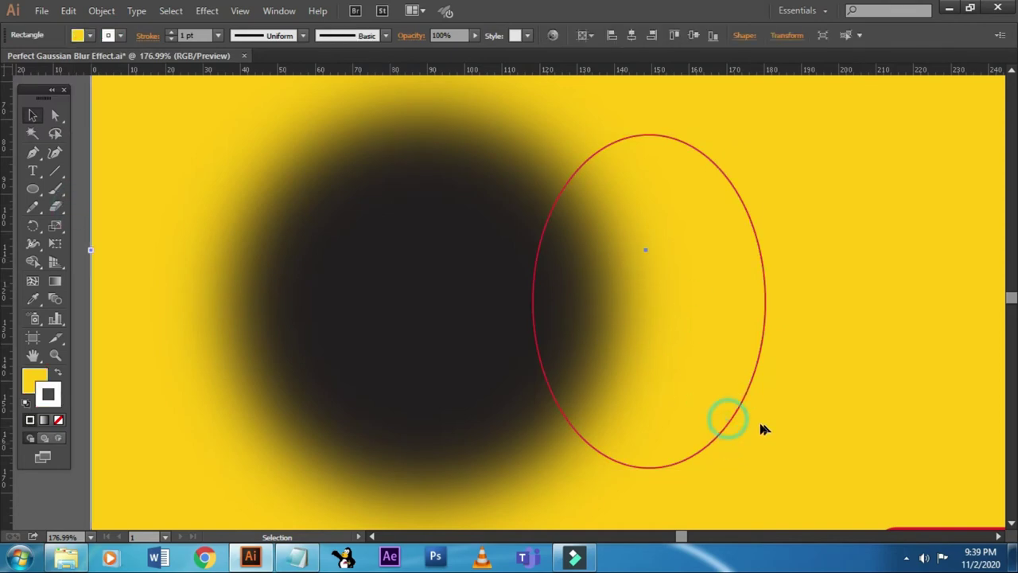
left_click(734, 416)
key("Delete")
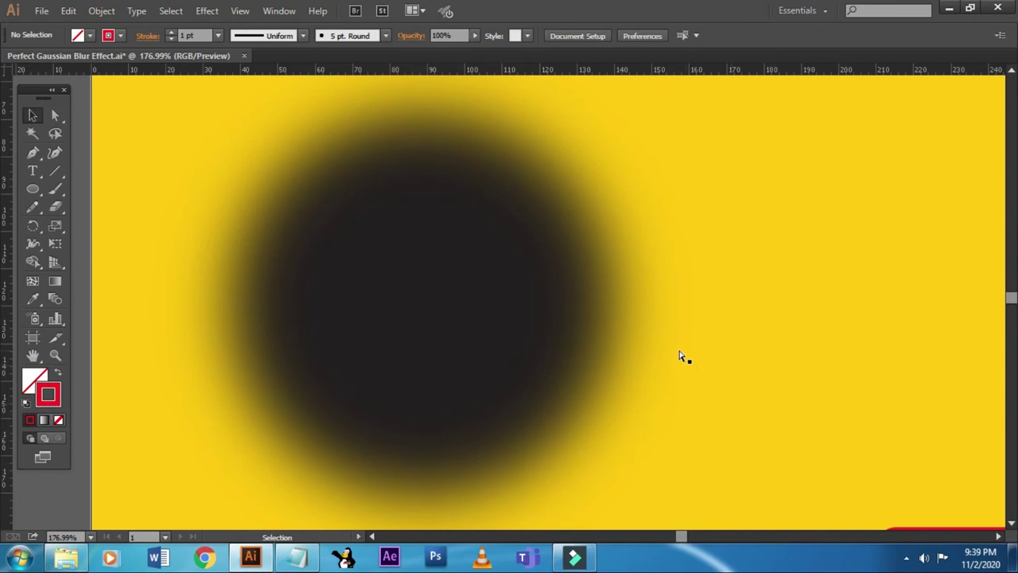
key("ctrl+1")
key("a")
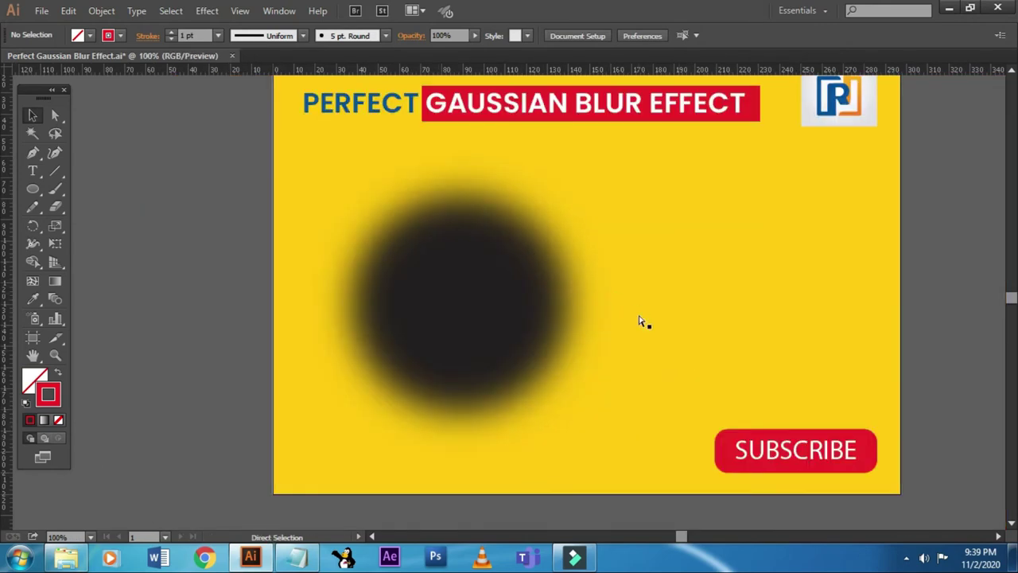
key("ctrl+minus")
key("ctrl+0")
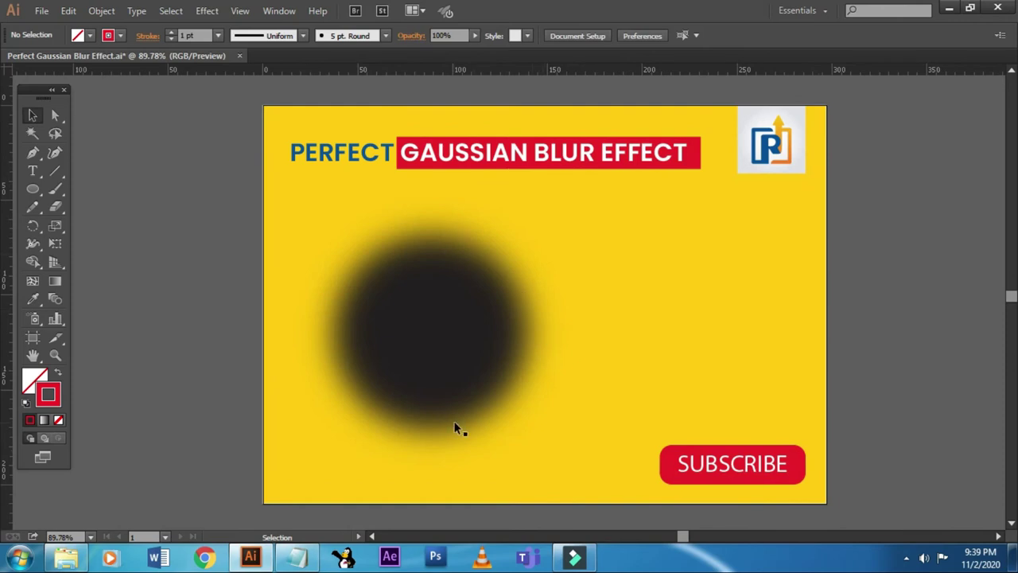
Undo three times to remove the red test ellipse and its colour changes.
left_click(449, 383)
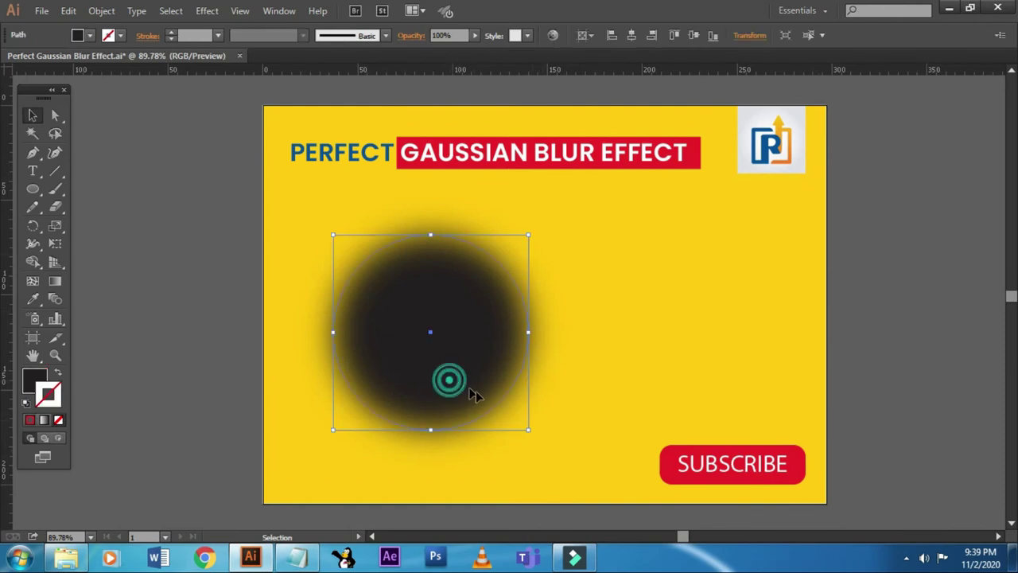
left_click(206, 10)
left_click(966, 373)
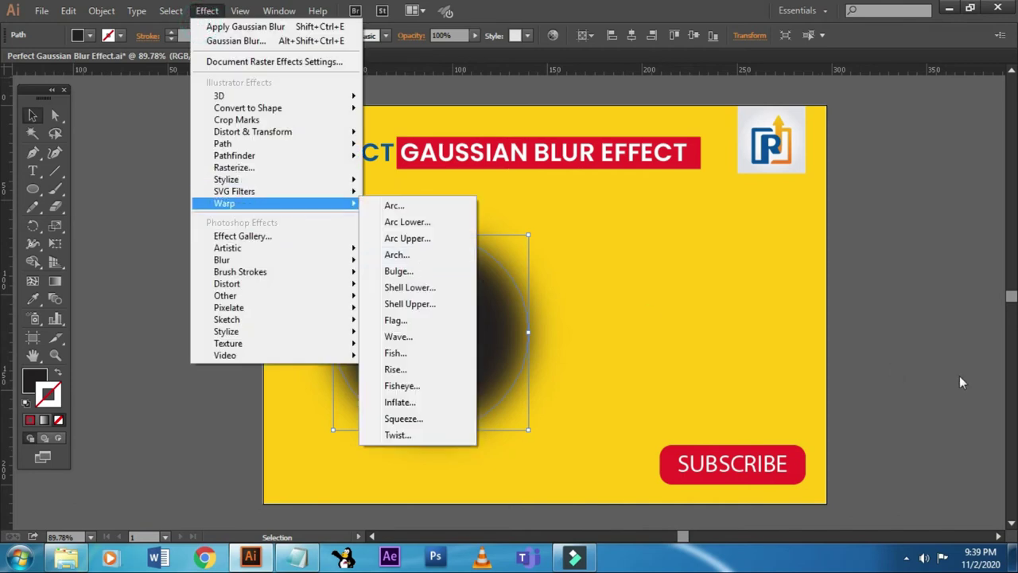
key("ctrl+z")
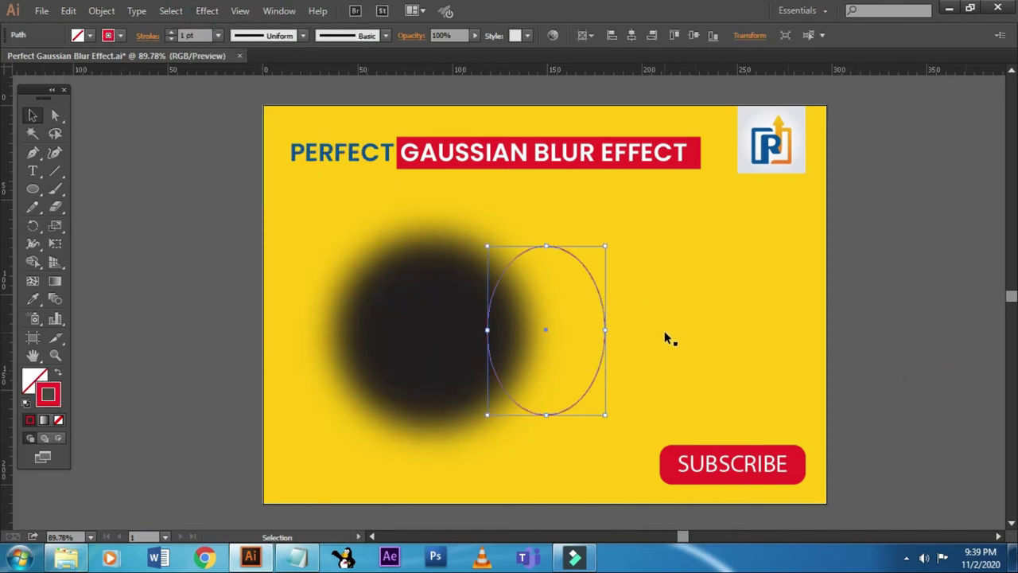
key("ctrl+z")
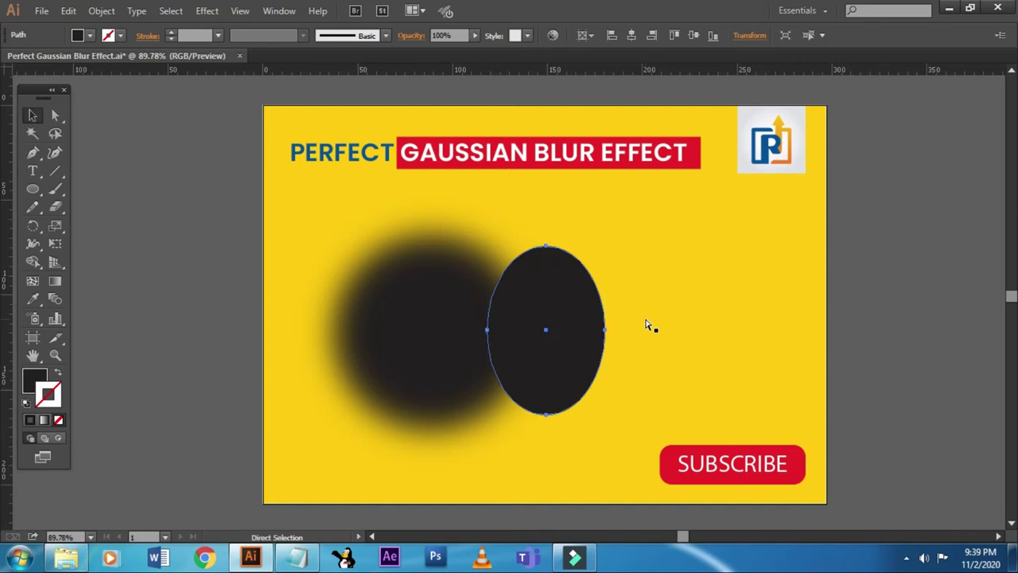
key("ctrl+z")
key("ctrl+z")
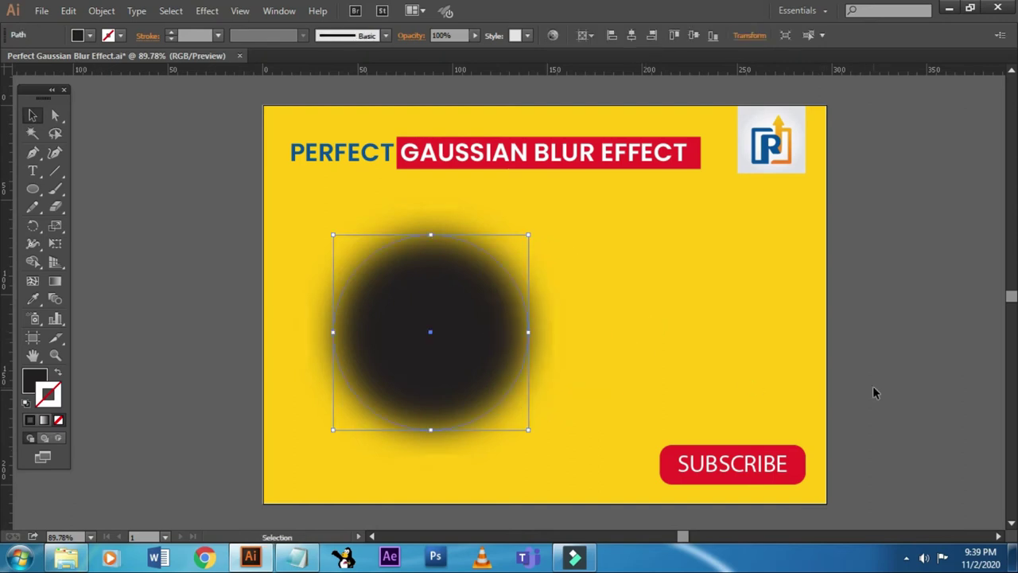
Set the Document Raster Effects Add value to 90 mm Around Object.
left_click(873, 391)
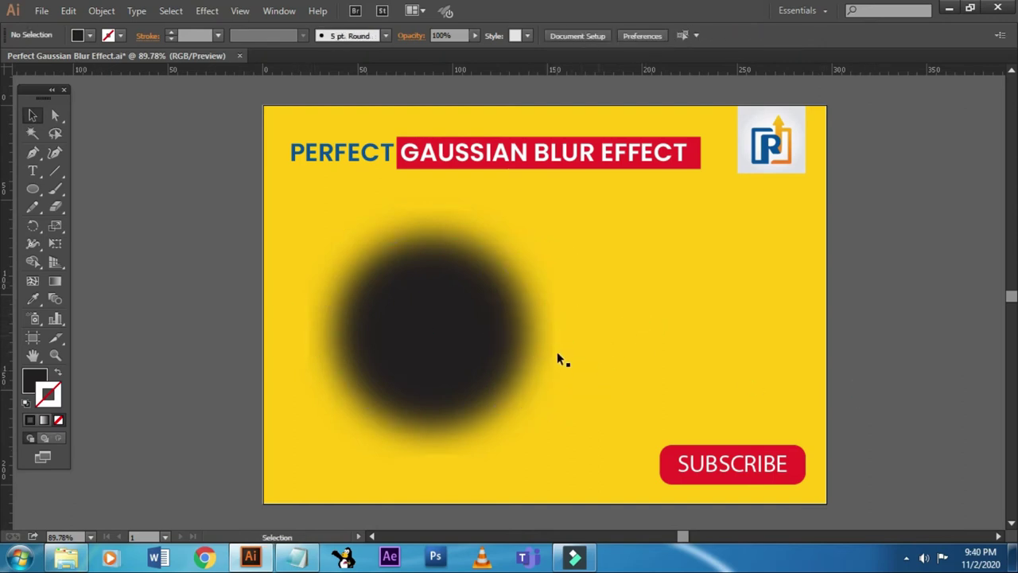
left_click(491, 337)
left_click(207, 11)
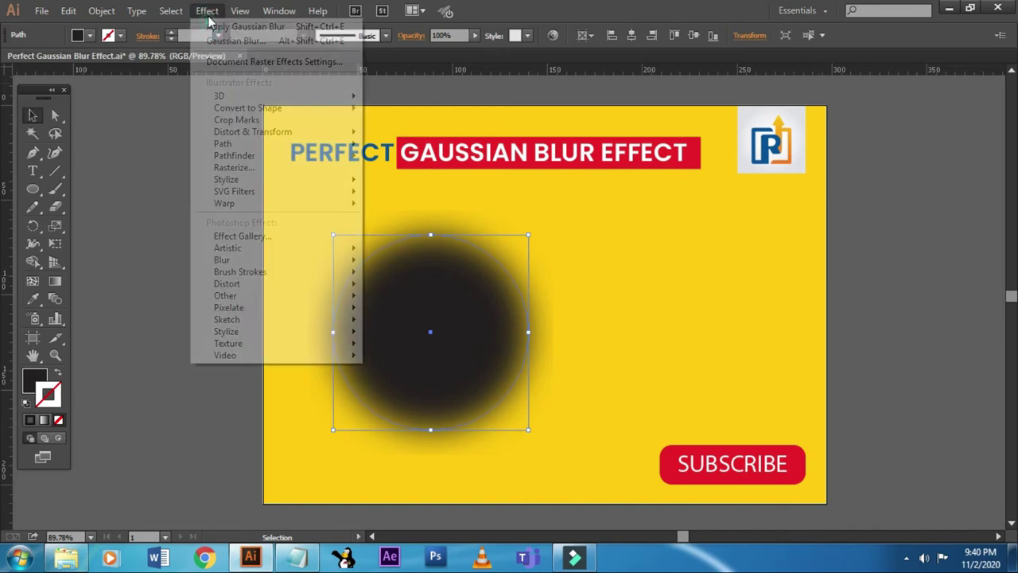
left_click(274, 61)
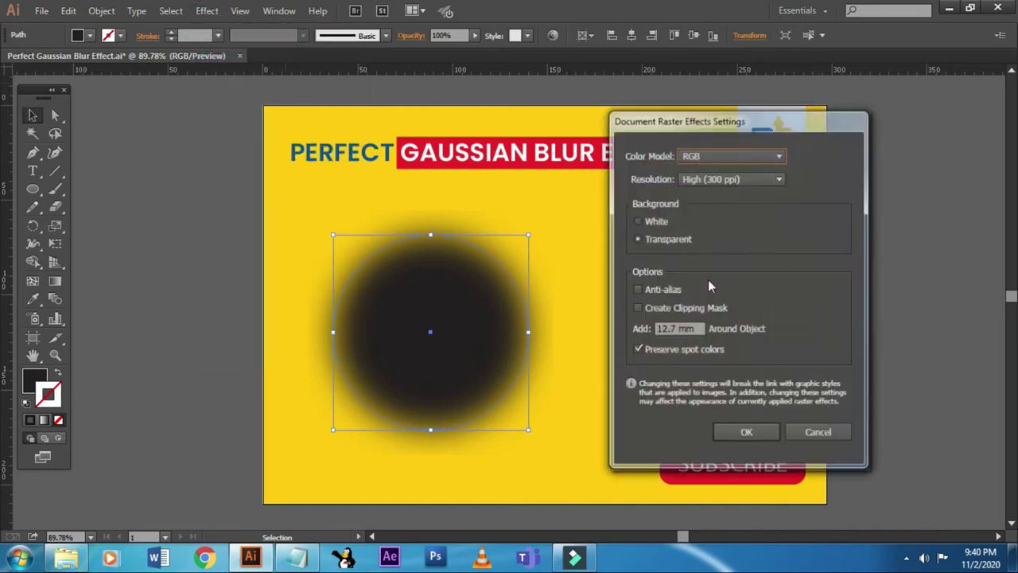
left_click(698, 328)
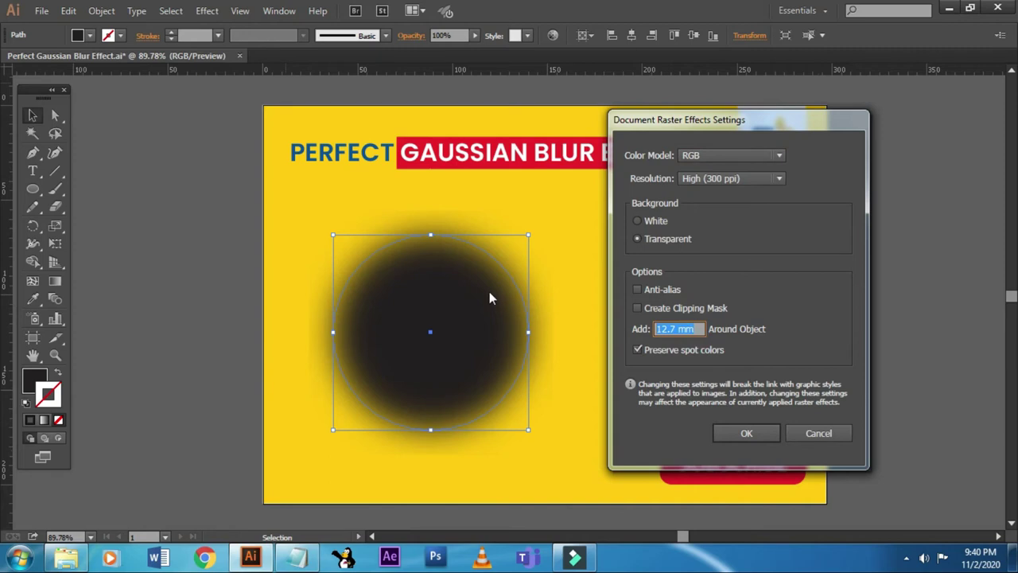
type("90")
left_click(740, 434)
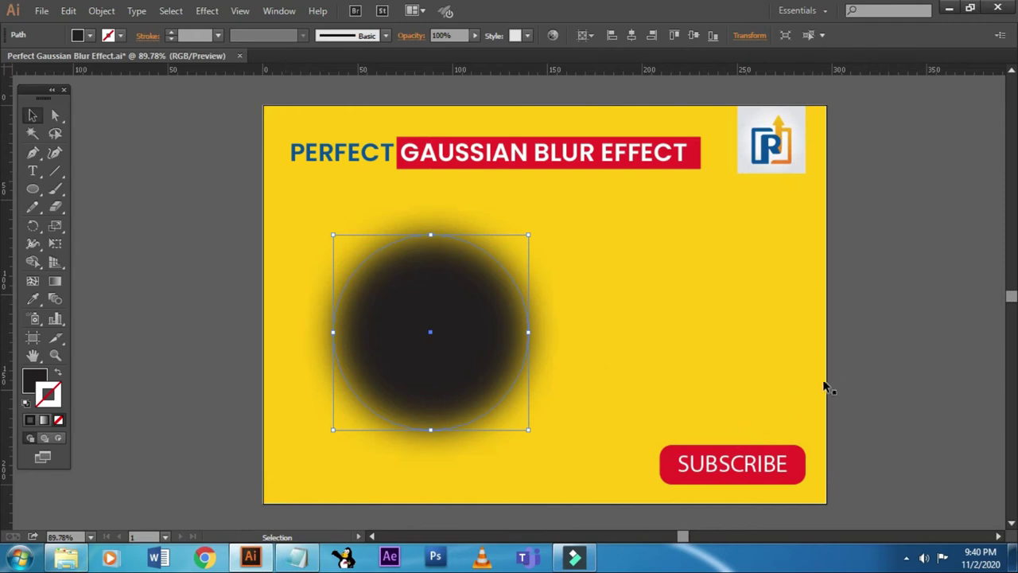
left_click(851, 374)
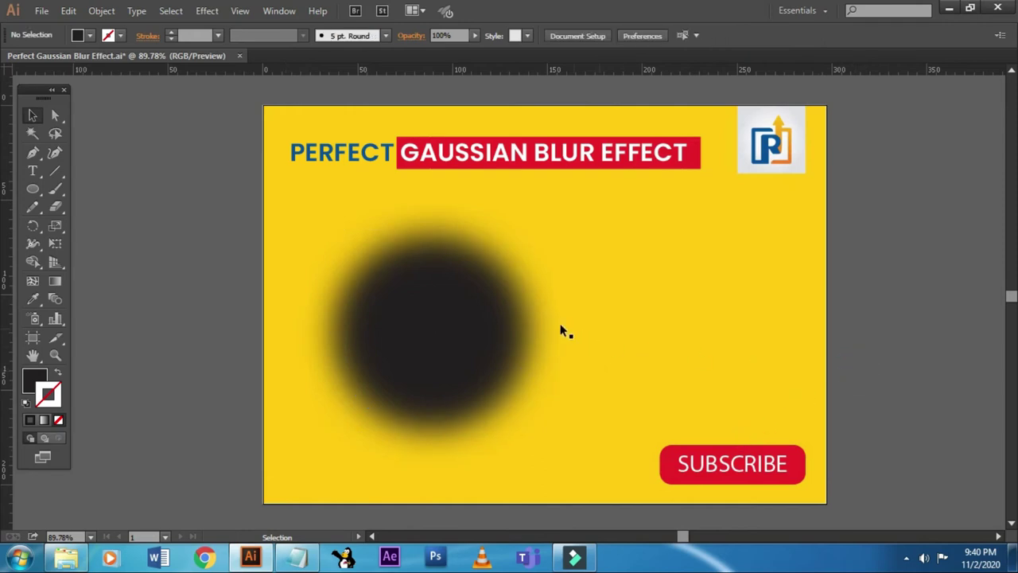
key("z")
left_click_drag(239, 179, 666, 444)
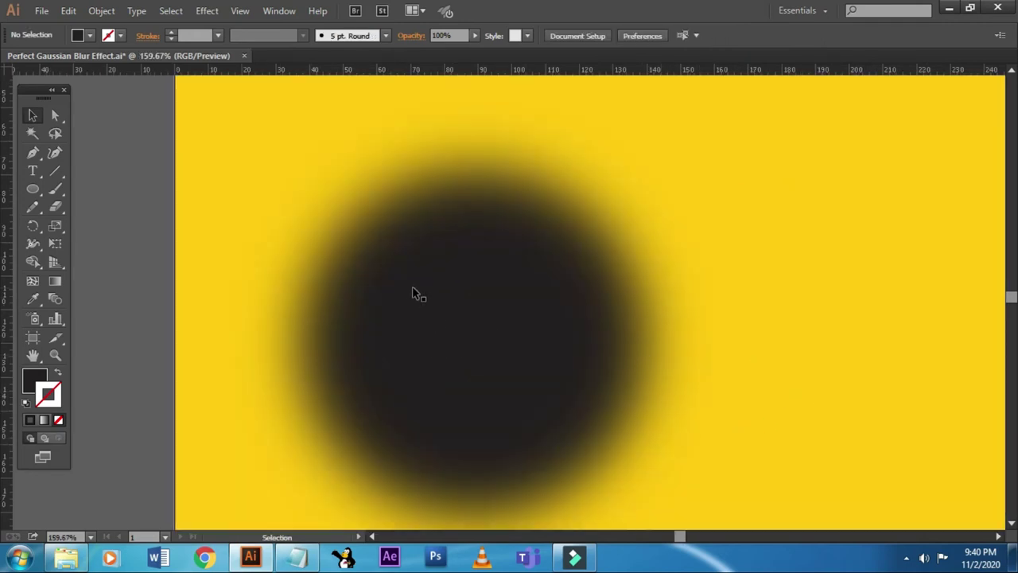
left_click_drag(188, 151, 814, 458)
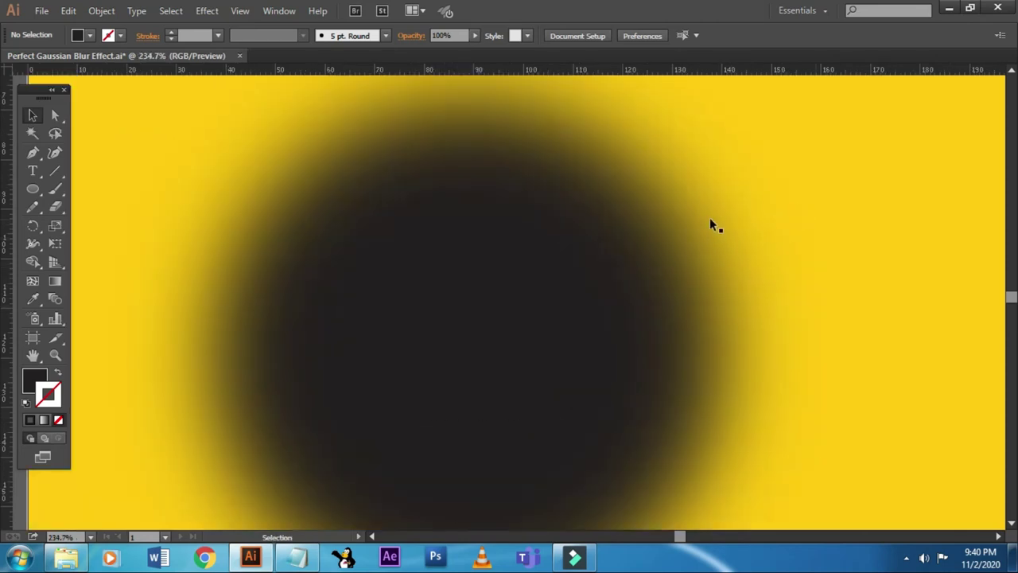
key("space")
mouse_move(295, 239)
left_mouse_down()
mouse_move(290, 213)
mouse_move(327, 355)
mouse_move(393, 384)
mouse_move(520, 406)
mouse_move(524, 450)
left_mouse_up()
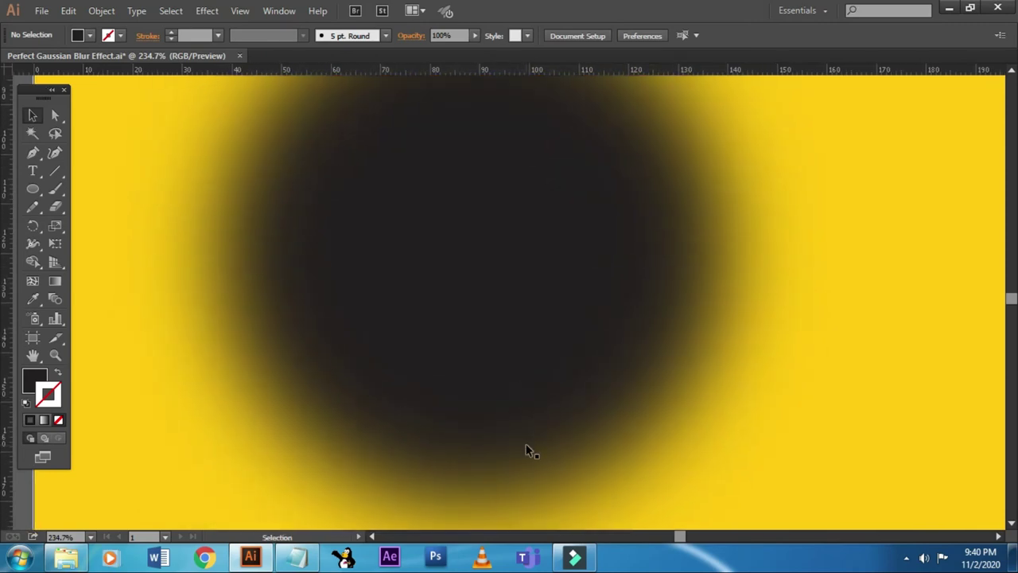
key("ctrl+1")
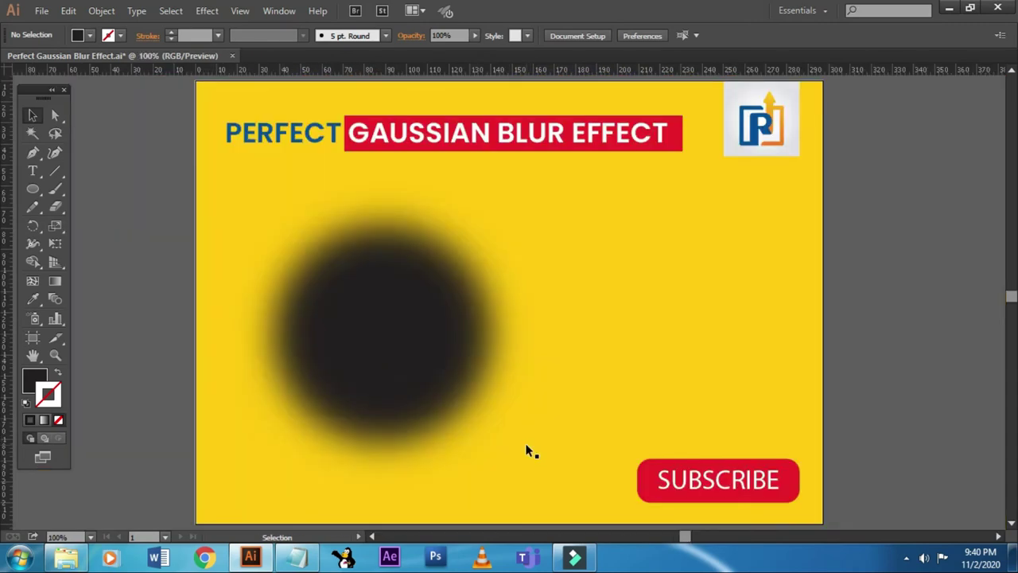
key("ctrl+minus")
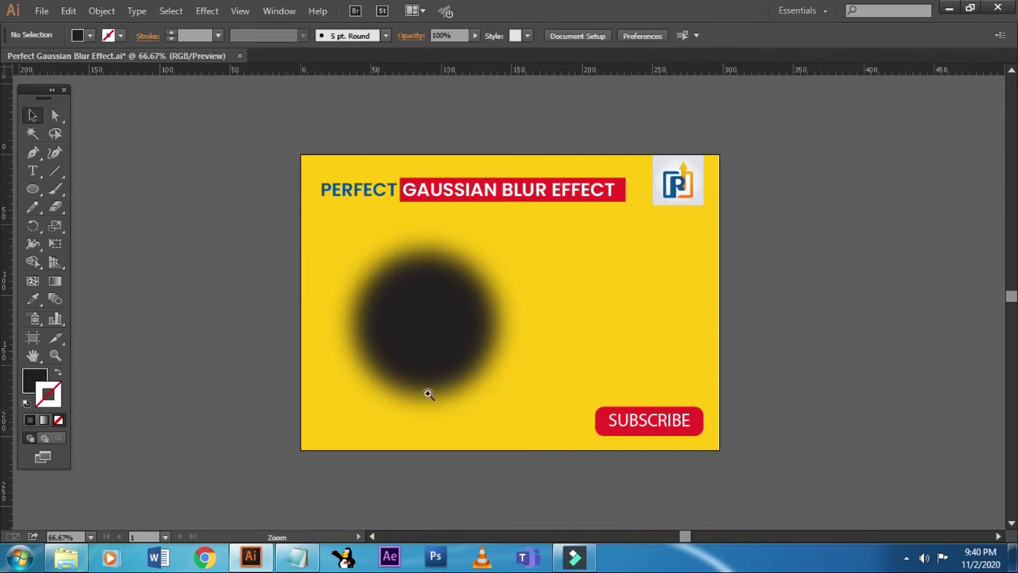
left_click_drag(291, 243, 572, 349)
left_click_drag(552, 231, 837, 407)
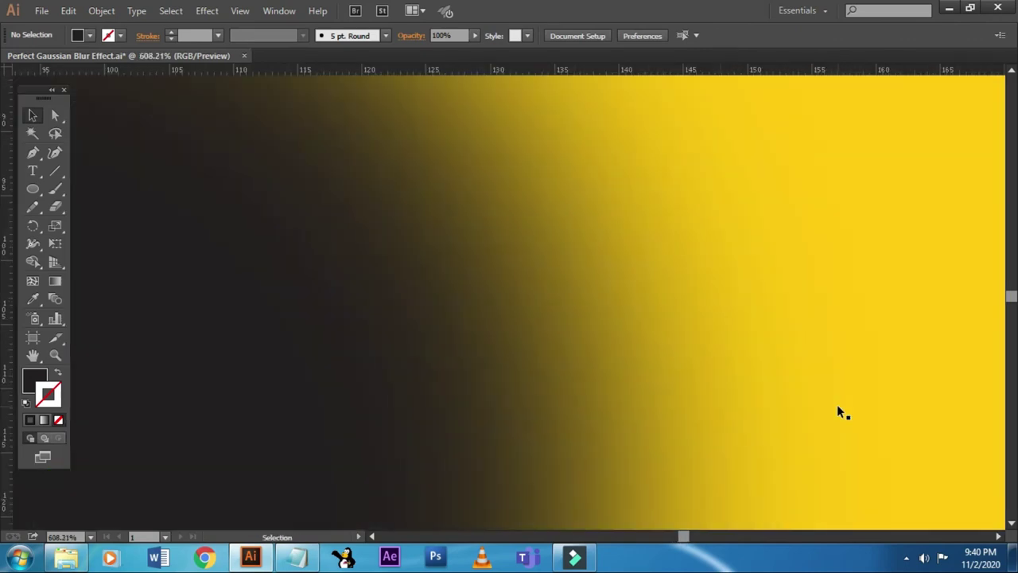
left_click_drag(322, 194, 787, 425)
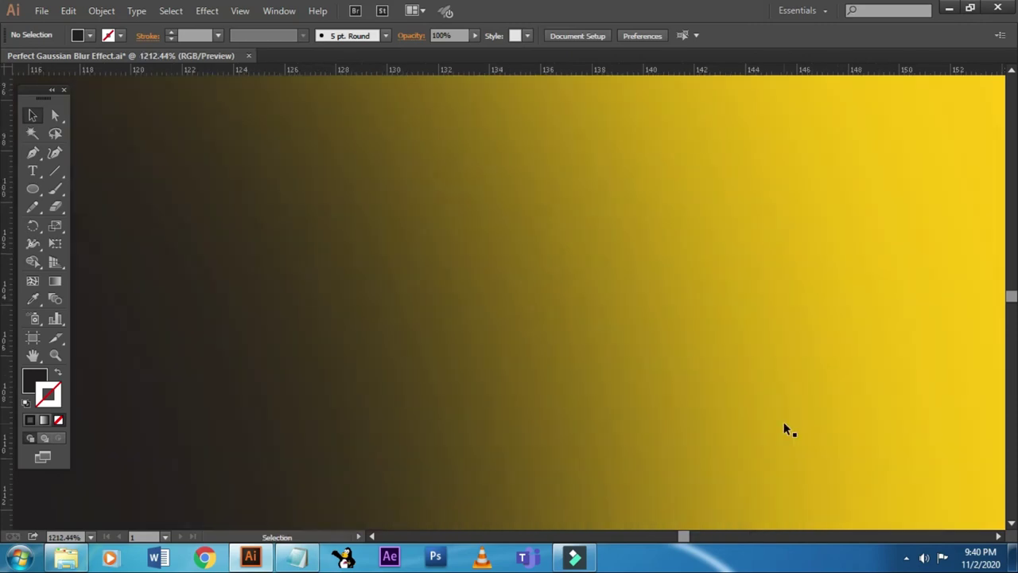
key("ctrl+0")
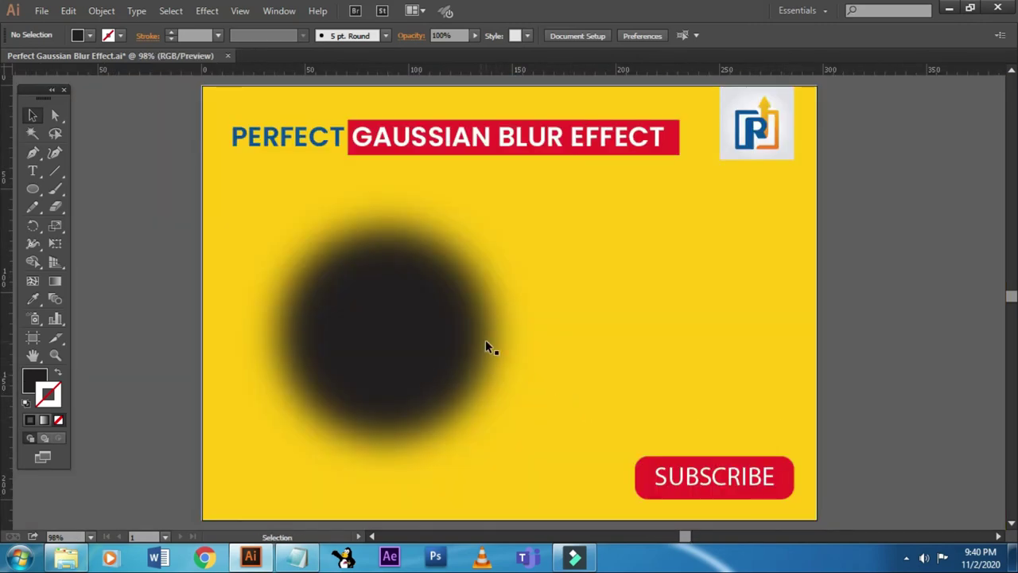
key("ctrl+plus")
key("ctrl+plus")
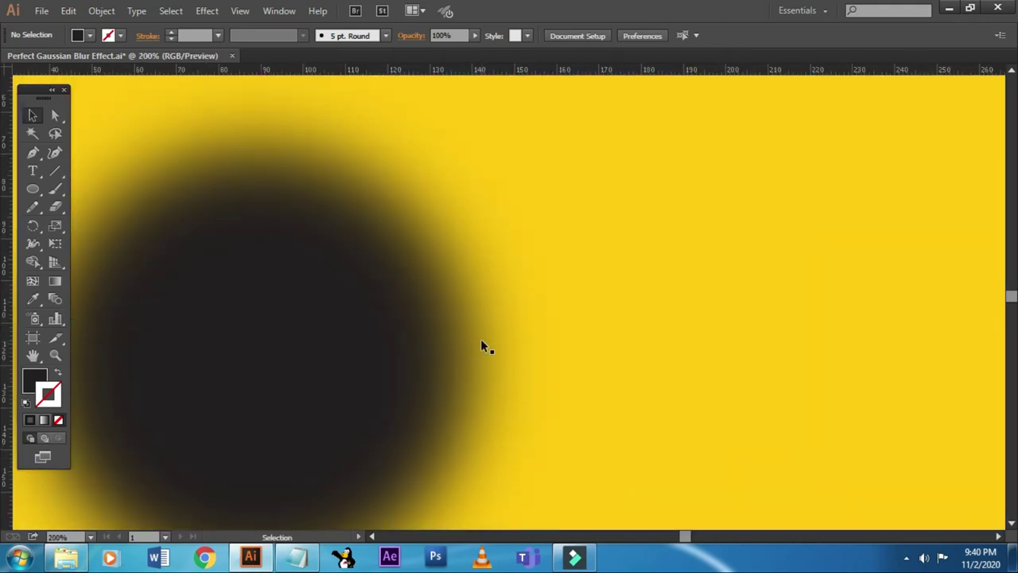
key("ctrl+plus")
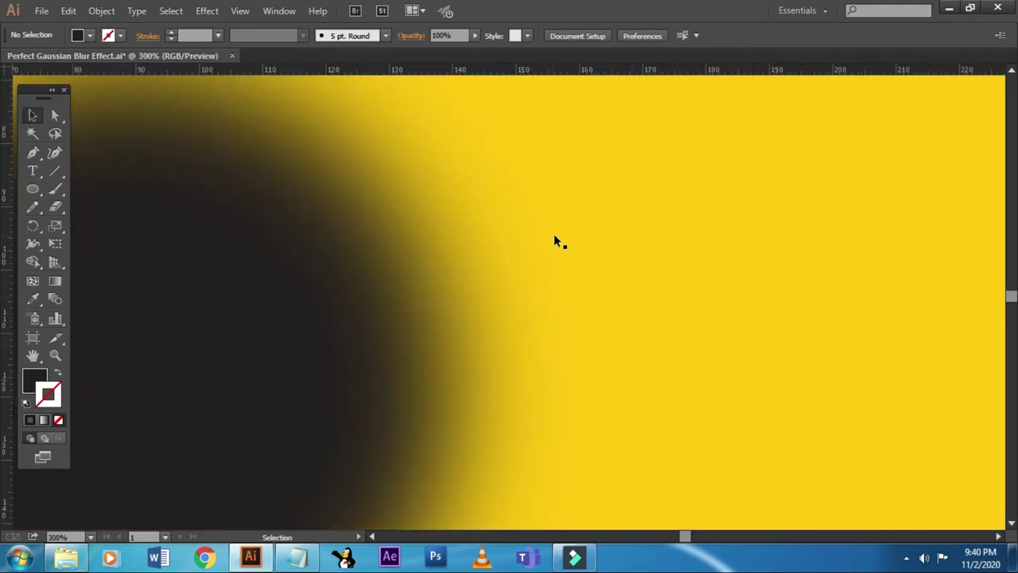
key("ctrl+1")
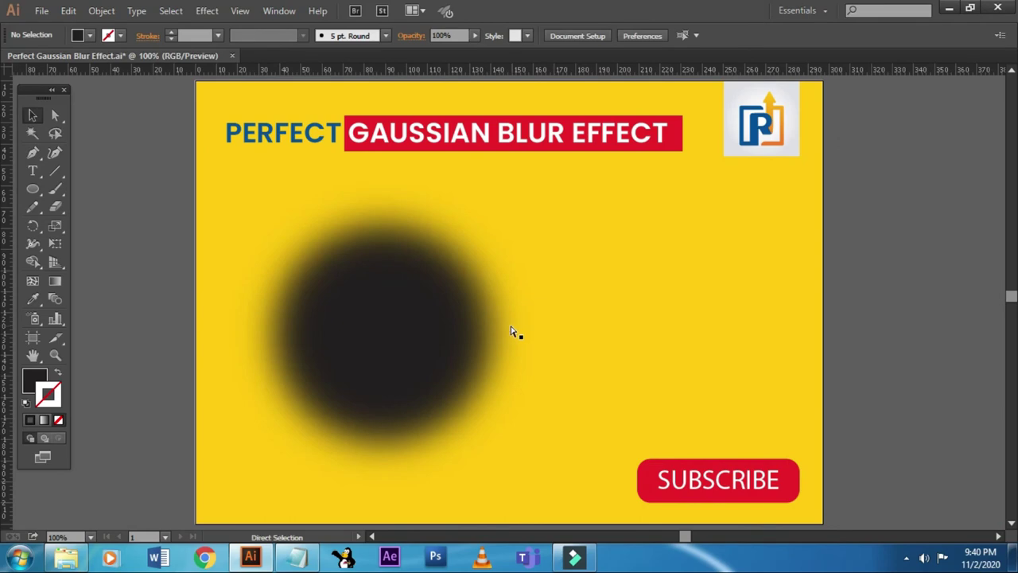
key("ctrl+minus")
left_click_drag(287, 233, 500, 310)
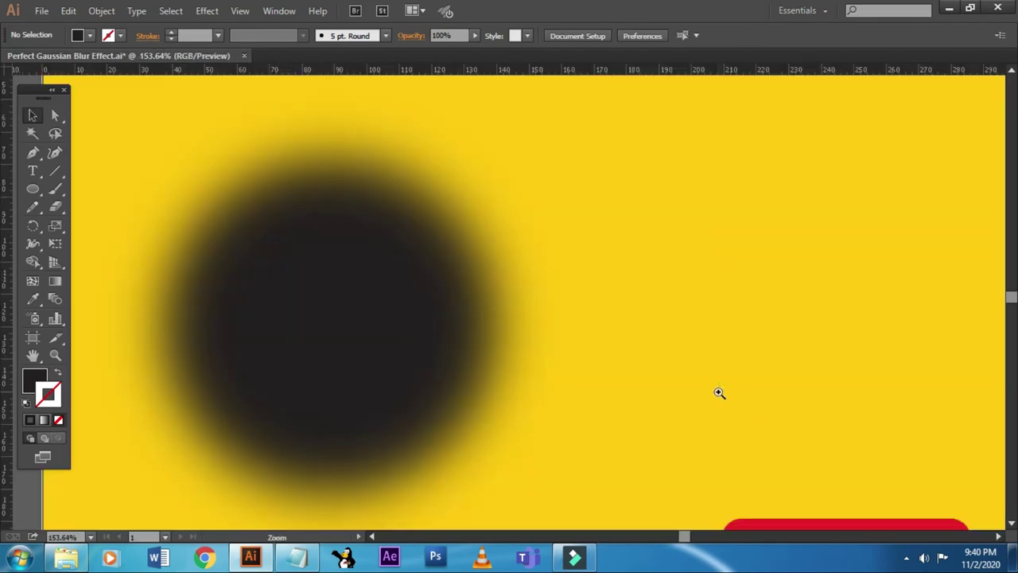
key("ctrl+1")
key("ctrl+minus")
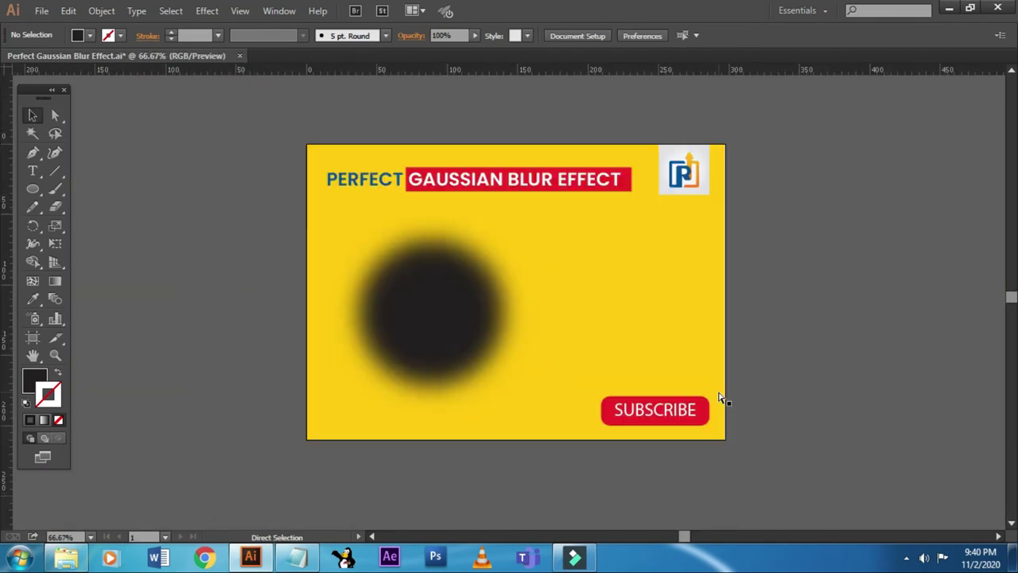
left_click_drag(308, 239, 554, 363)
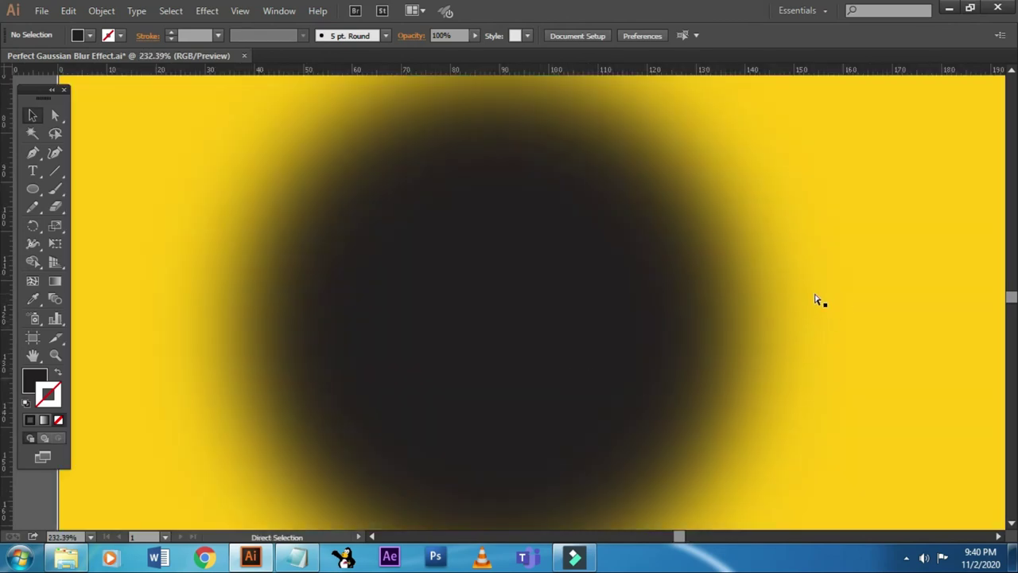
key("ctrl+1")
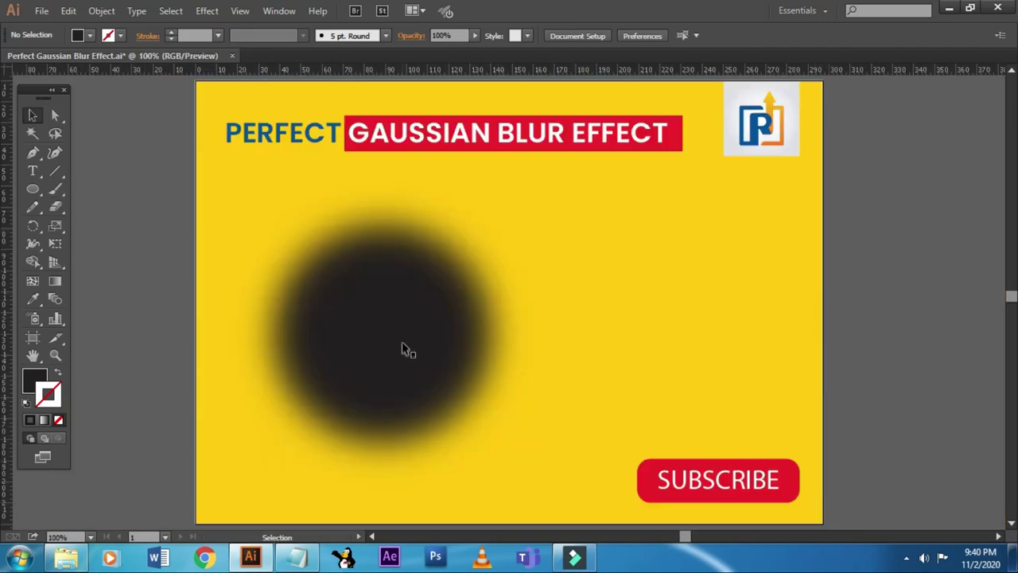
Delete the old blurred circle and draw a new black circle left of centre.
left_click(404, 348)
key("Delete")
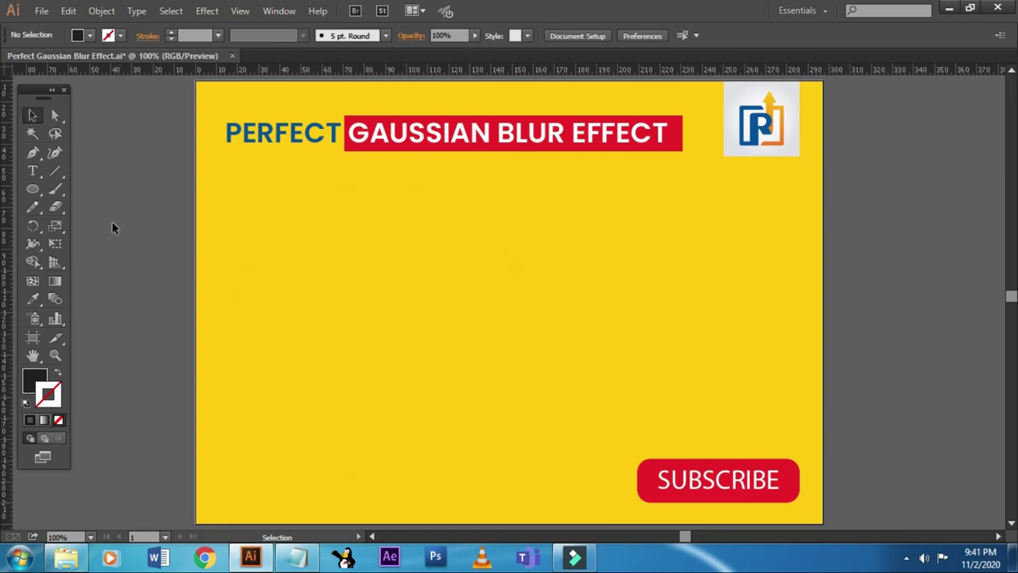
left_click(32, 189)
left_click_drag(326, 236, 549, 458)
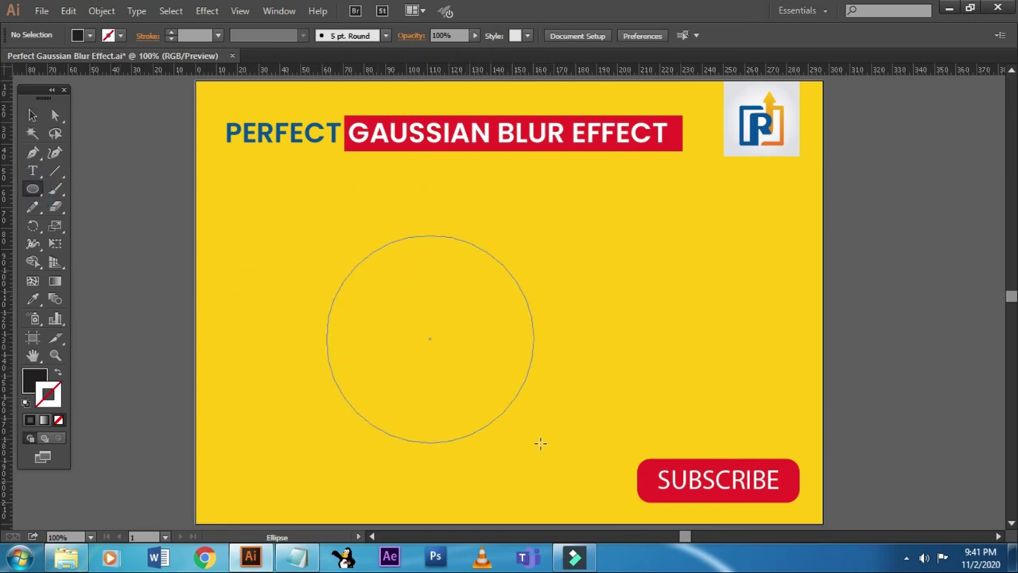
left_click(33, 115)
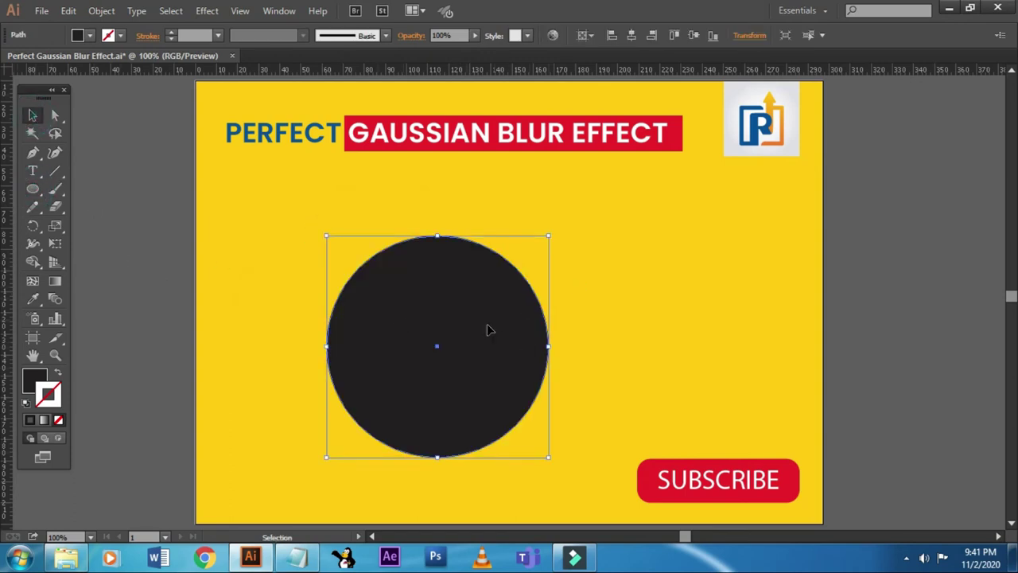
left_click_drag(501, 338, 477, 337)
Apply a 98-pixel Gaussian Blur to the new circle.
left_click(205, 11)
mouse_move(222, 260)
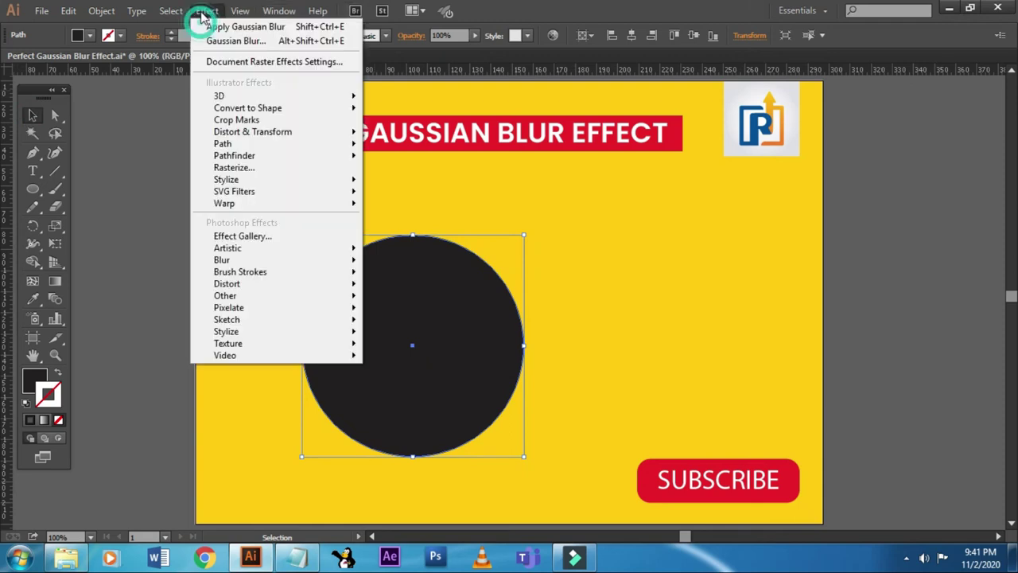
left_click(389, 265)
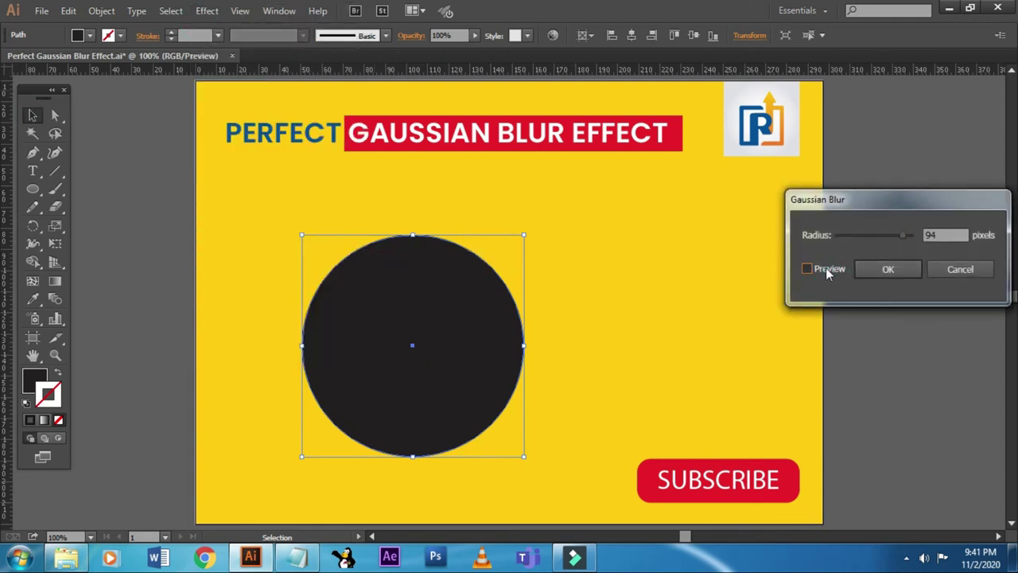
left_click(825, 267)
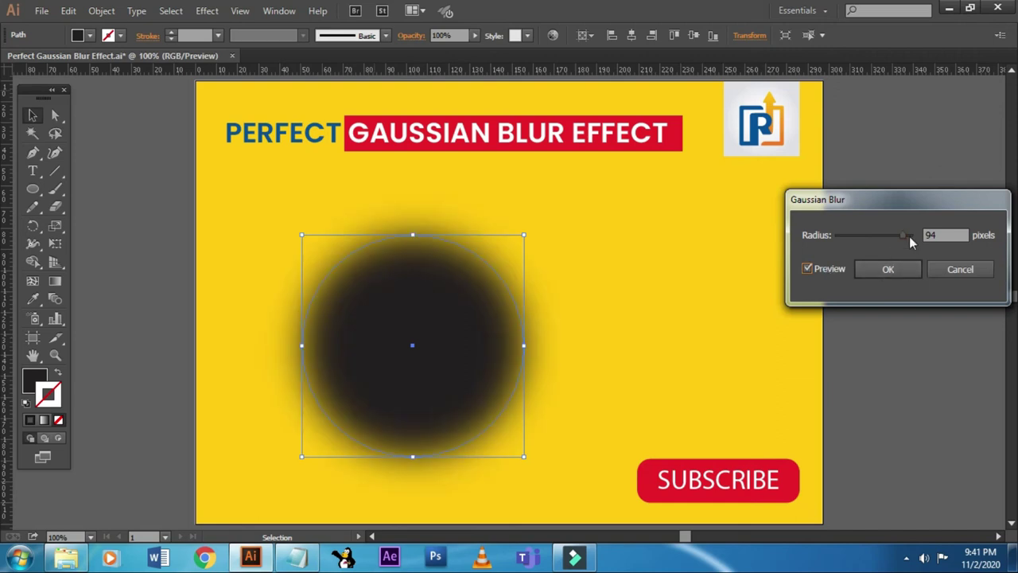
left_click_drag(904, 234, 906, 236)
double_click(950, 236)
type("98")
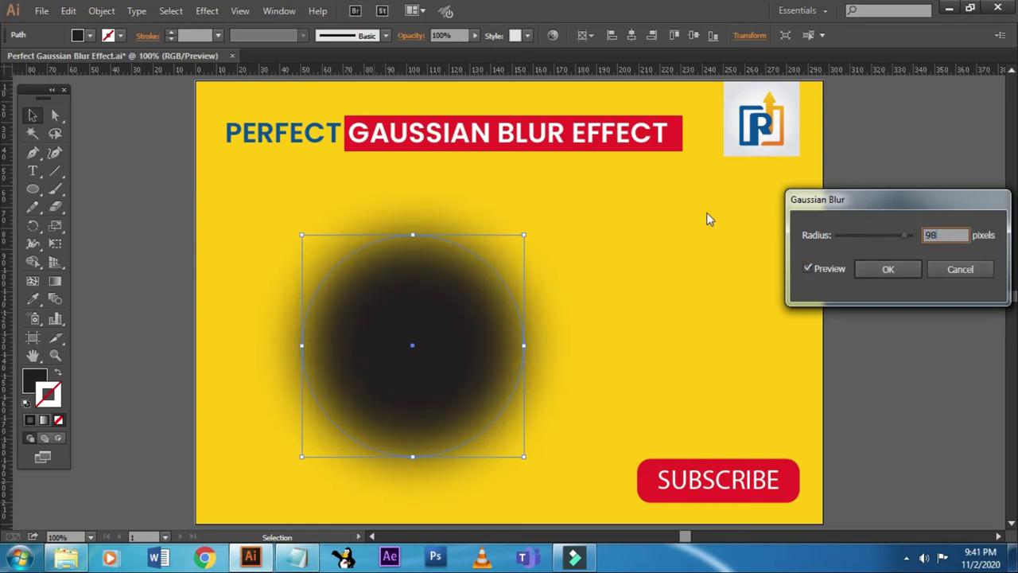
left_click(887, 272)
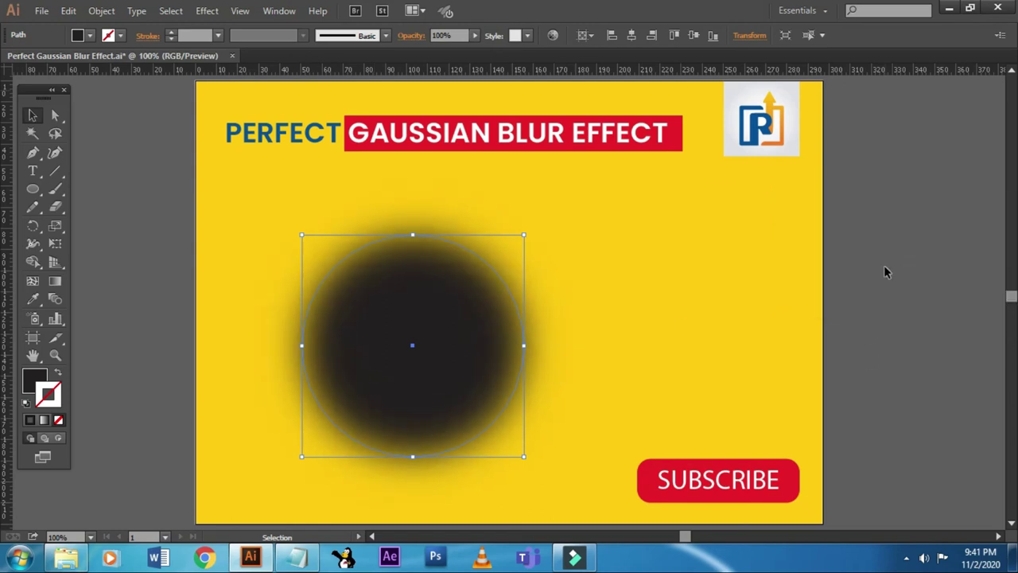
left_click(875, 306)
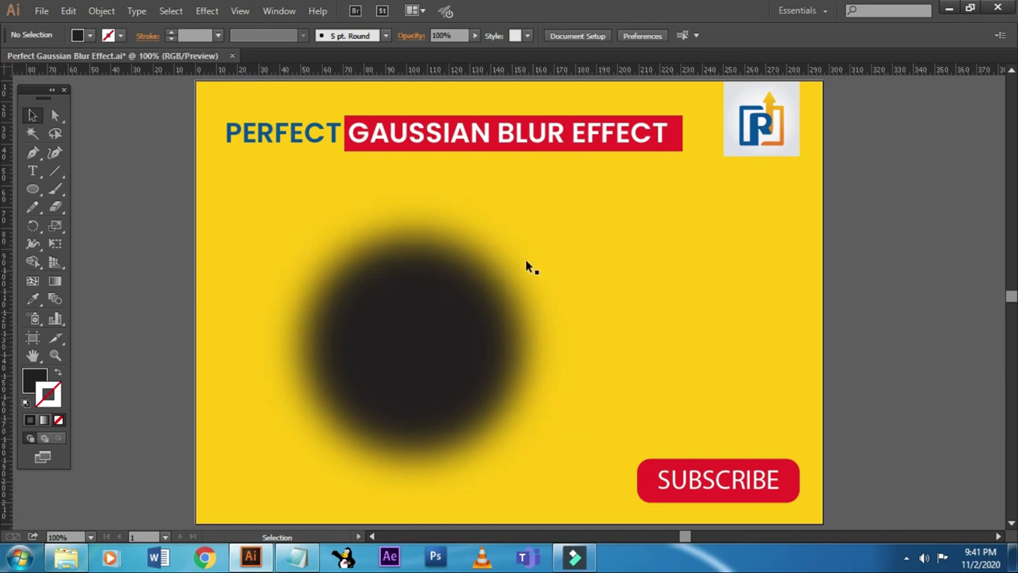
Reopen Document Raster Effects Settings and confirm Add remains 90 mm Around Object.
left_click(407, 316)
left_click(207, 11)
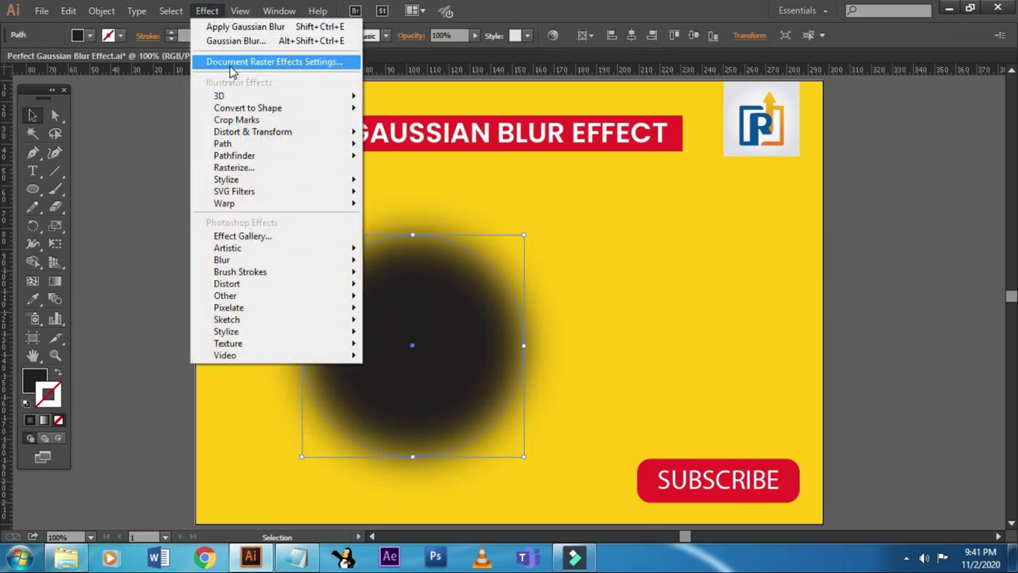
left_click(231, 62)
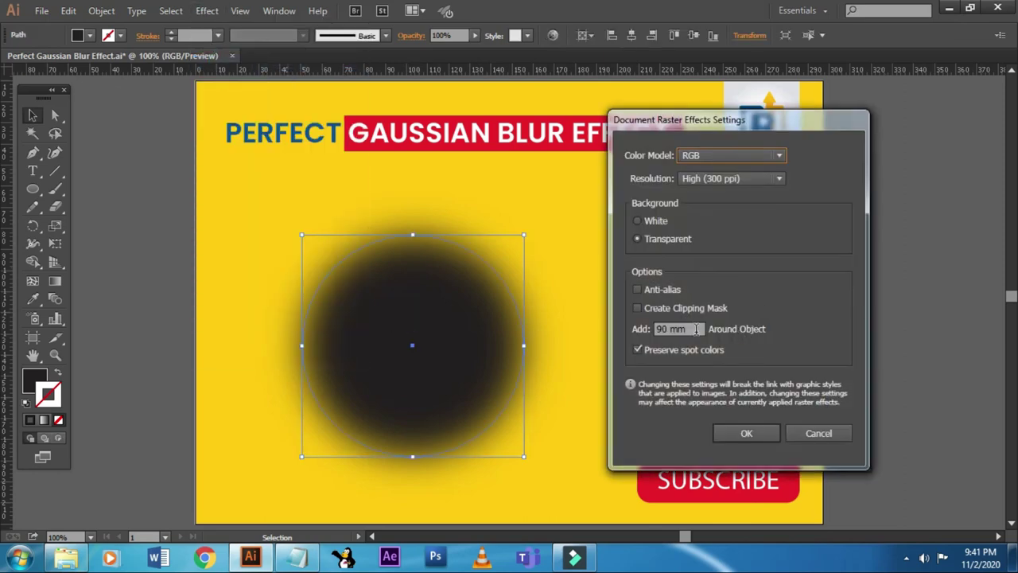
left_click(694, 328)
double_click(693, 327)
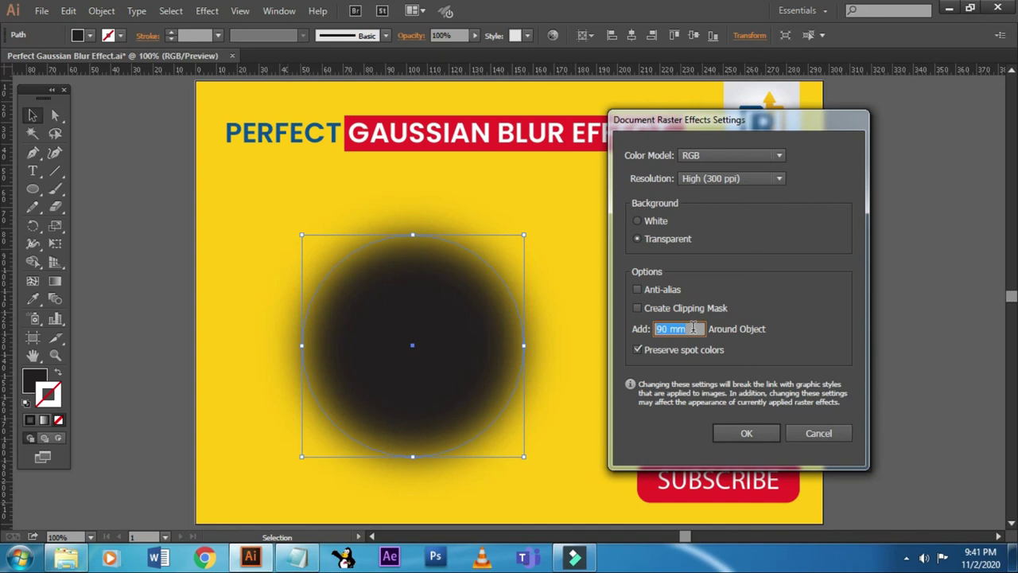
left_click(751, 433)
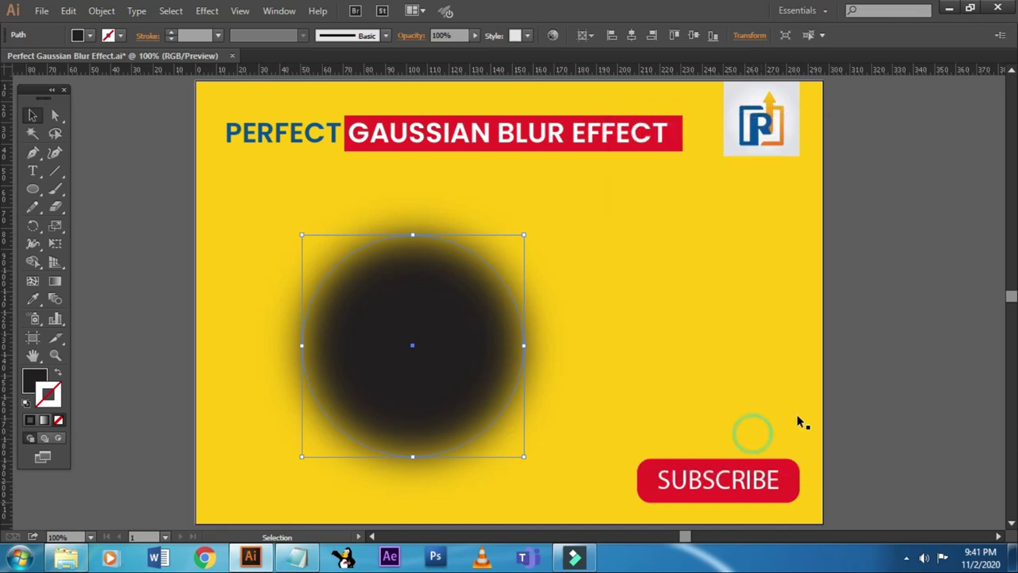
Zoom in to verify the blur fades unclipped, then bring up Filmora.
left_click(863, 380)
key("z")
left_click_drag(299, 221, 570, 323)
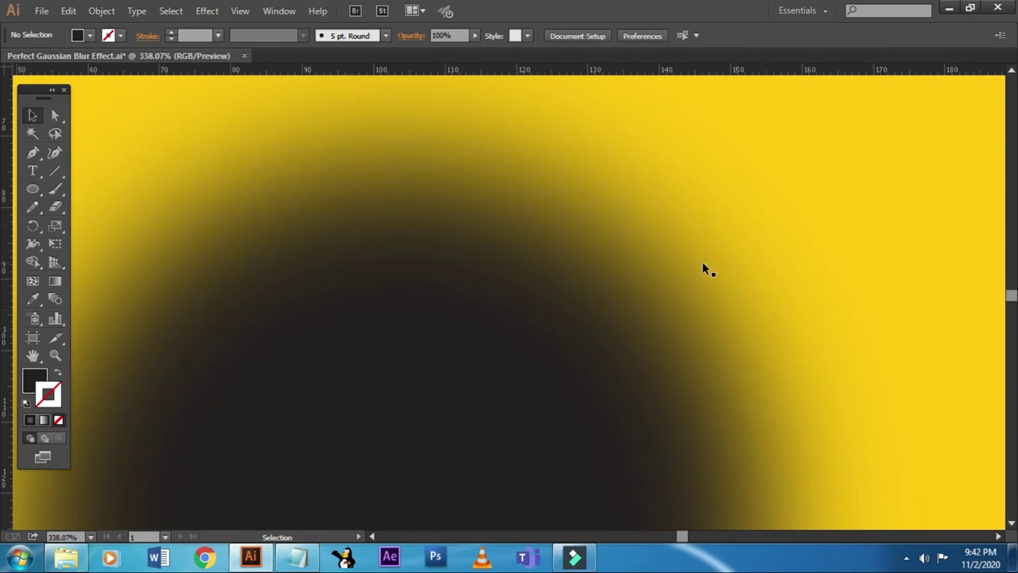
key("ctrl+1")
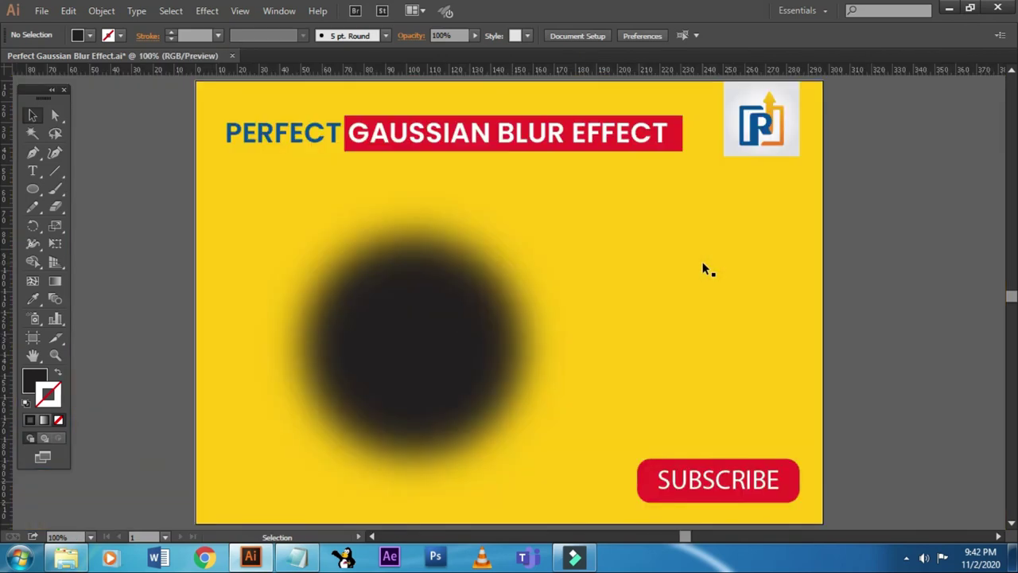
left_click_drag(213, 200, 756, 412)
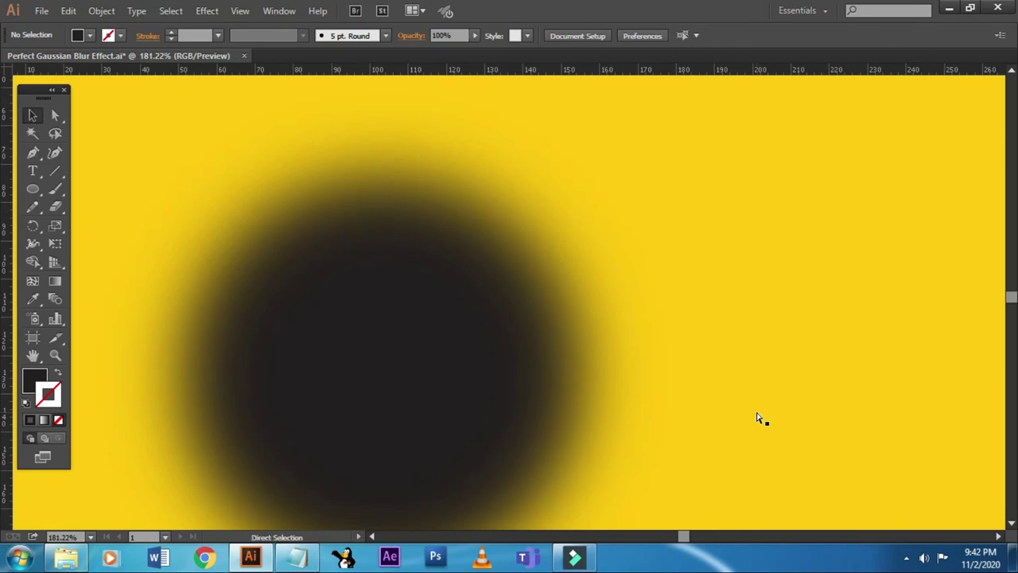
key("ctrl+1")
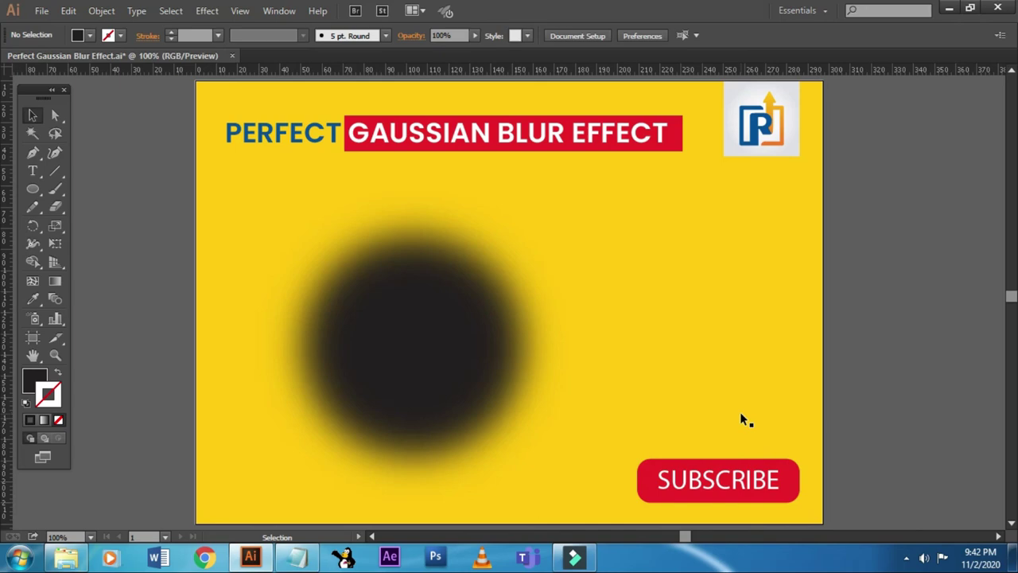
left_click(575, 556)
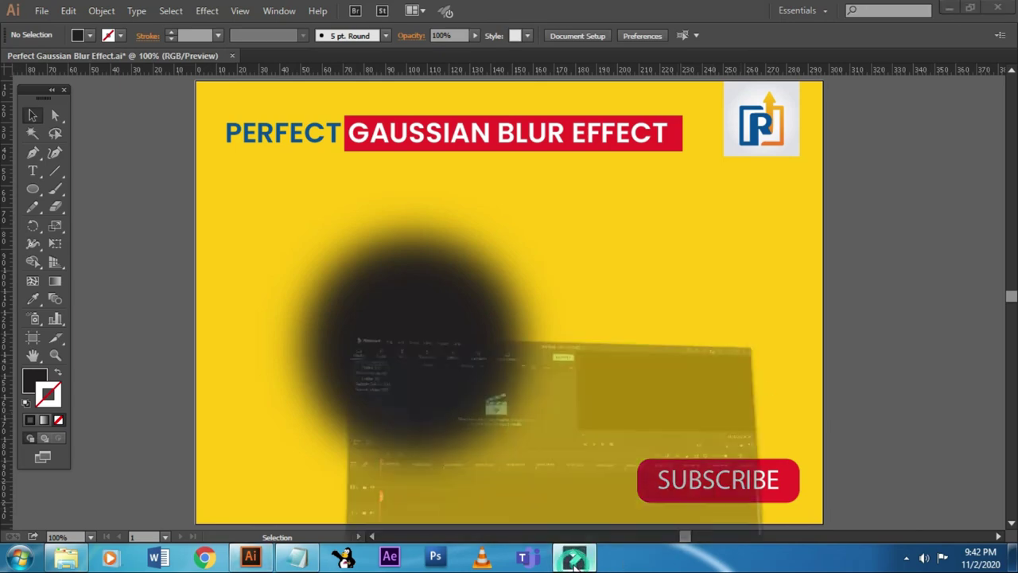